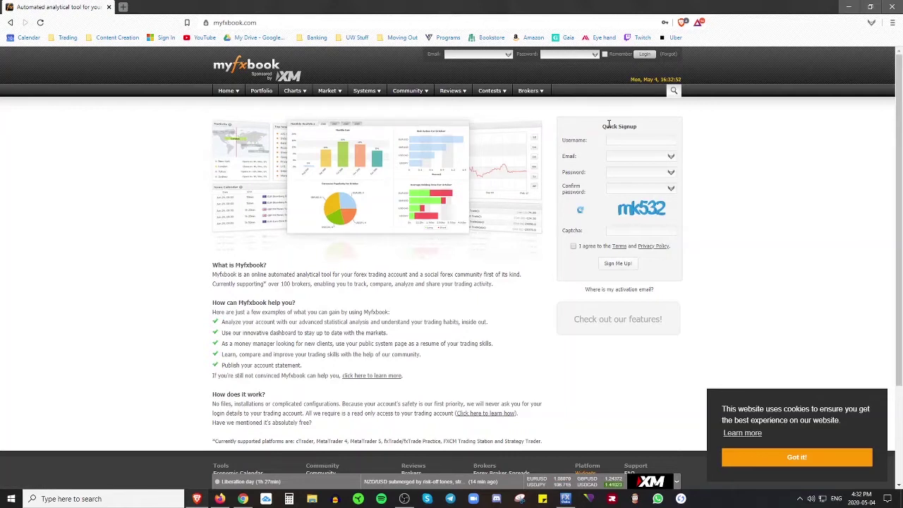
# - Enter the account email and password in the Myfxbook header login fields and submit
pyautogui.moveTo(604, 126); pyautogui.dragTo(635, 134)
pyautogui.click(625, 141)
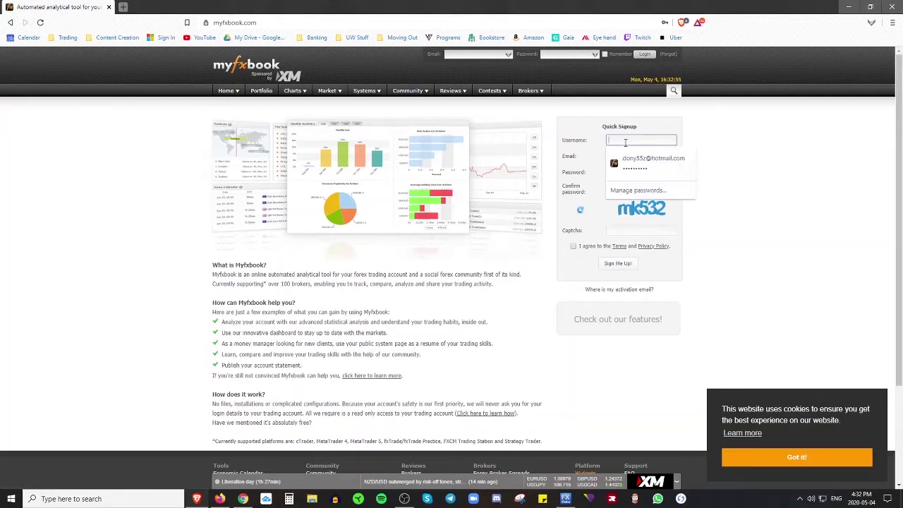
pyautogui.click(715, 140)
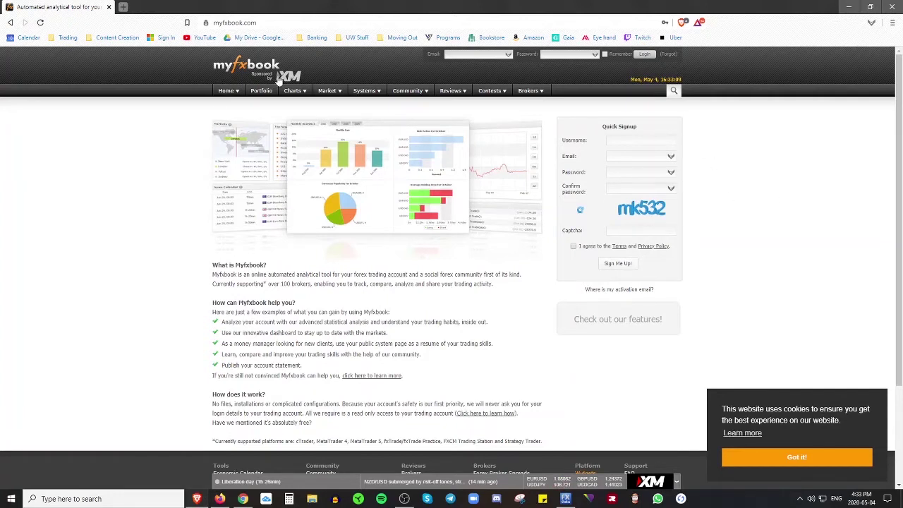
pyautogui.click(489, 56)
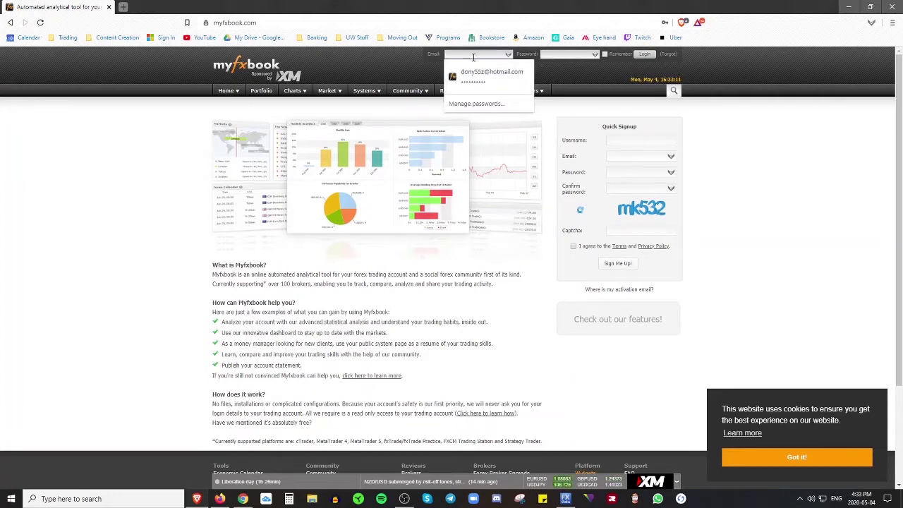
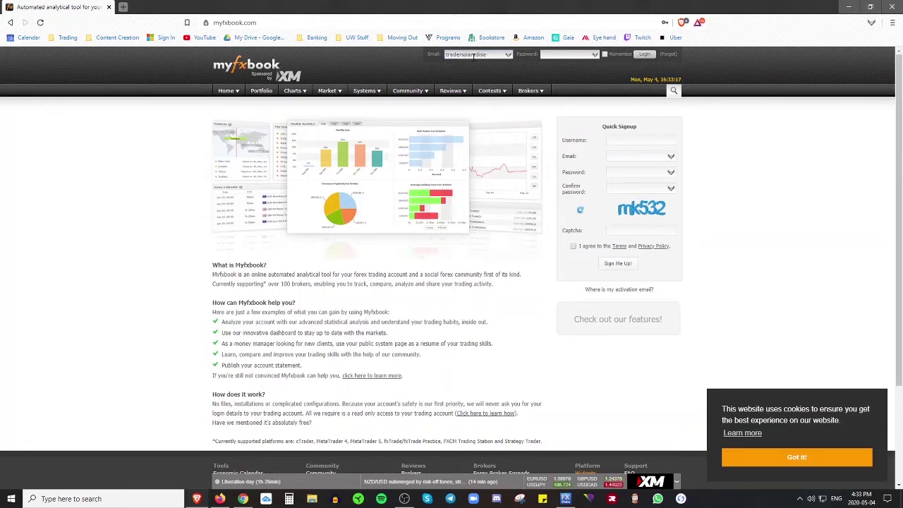
pyautogui.press('Tab')
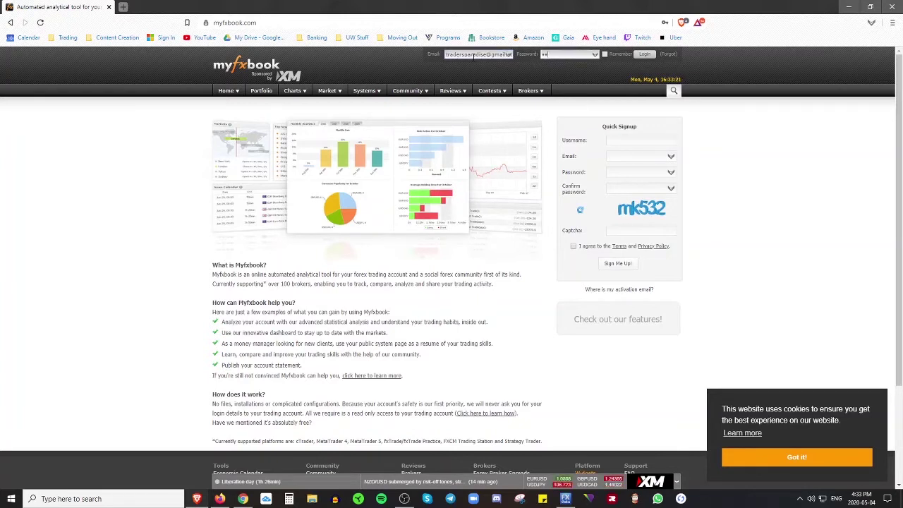
pyautogui.write('••••••')
pyautogui.press('Return')
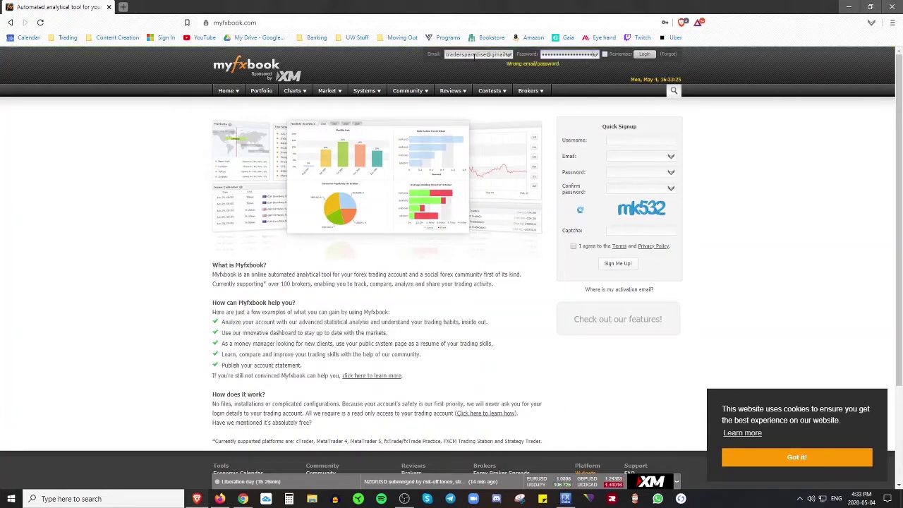
# - Retype the correct password after the error and log in to Myfxbook
pyautogui.doubleClick(575, 56)
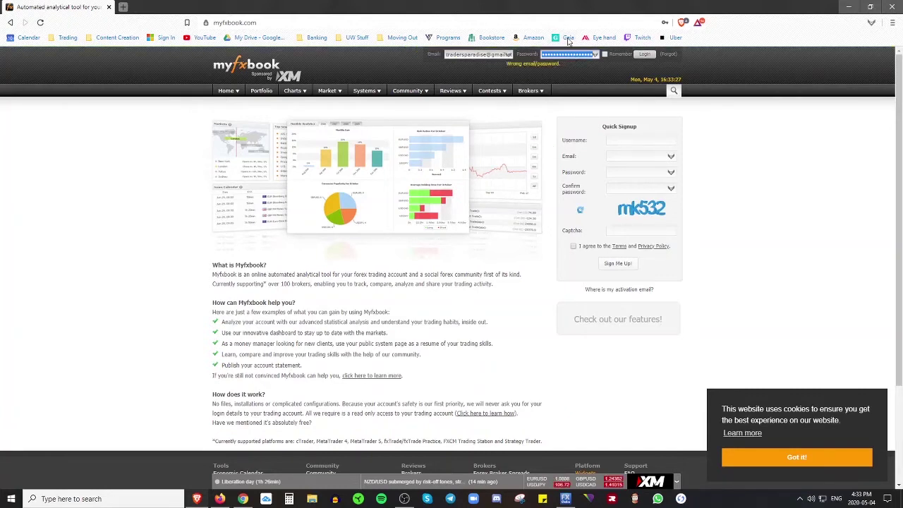
pyautogui.write('•••••••')
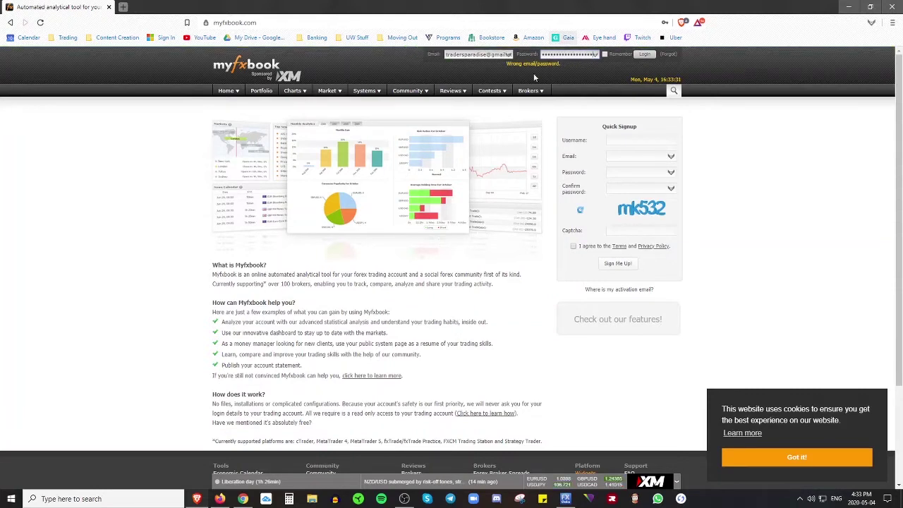
pyautogui.click(493, 55)
pyautogui.click(644, 54)
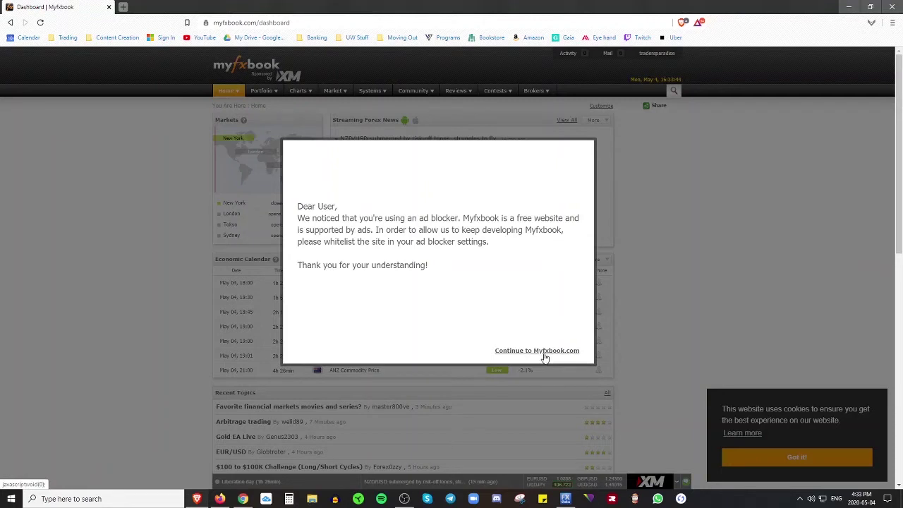
# - Dismiss the ad-blocker notice with 'Continue to Myfxbook.com' to reveal the dashboard
pyautogui.click(545, 355)
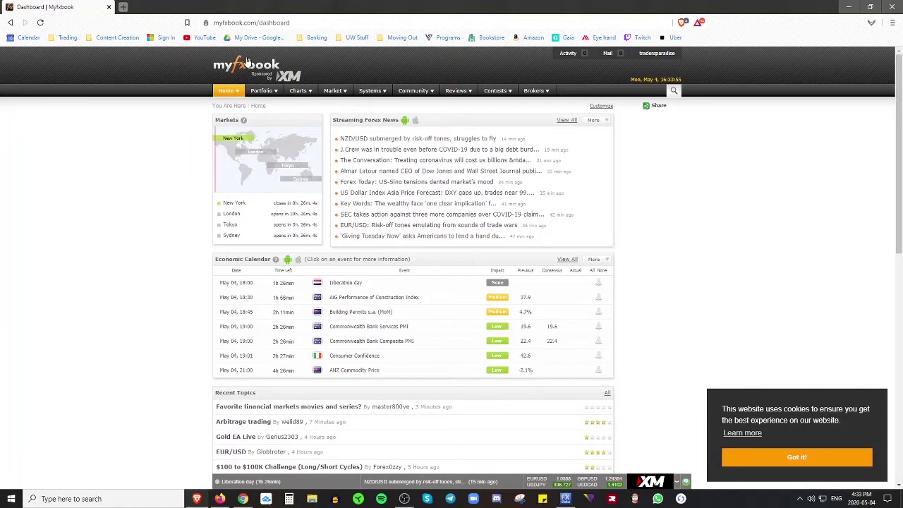
pyautogui.moveTo(264, 96)
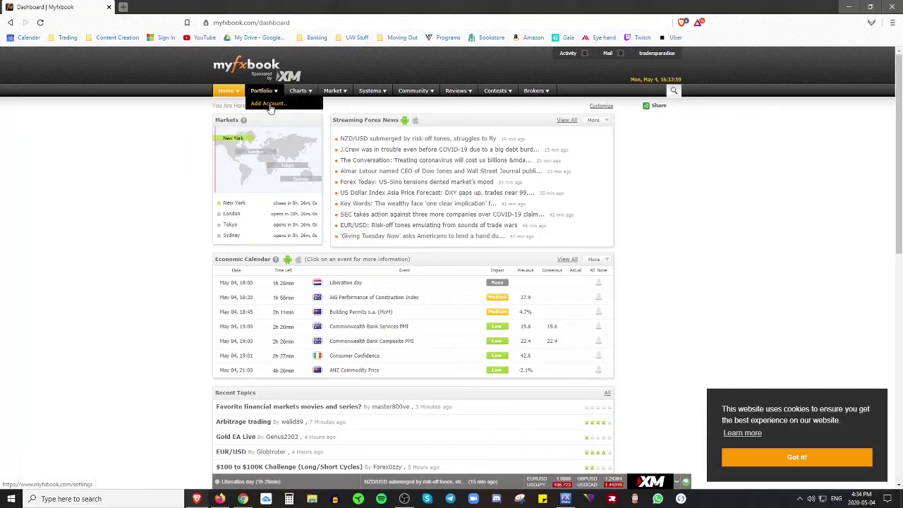
# - Start a new account from Portfolio > Add Account with MetaTrader 4 (Publisher) as platform
pyautogui.click(270, 105)
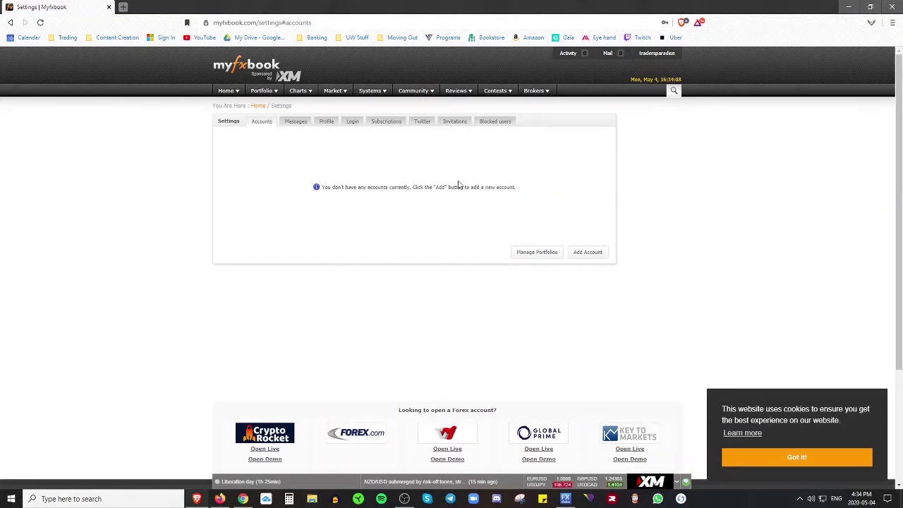
pyautogui.click(589, 260)
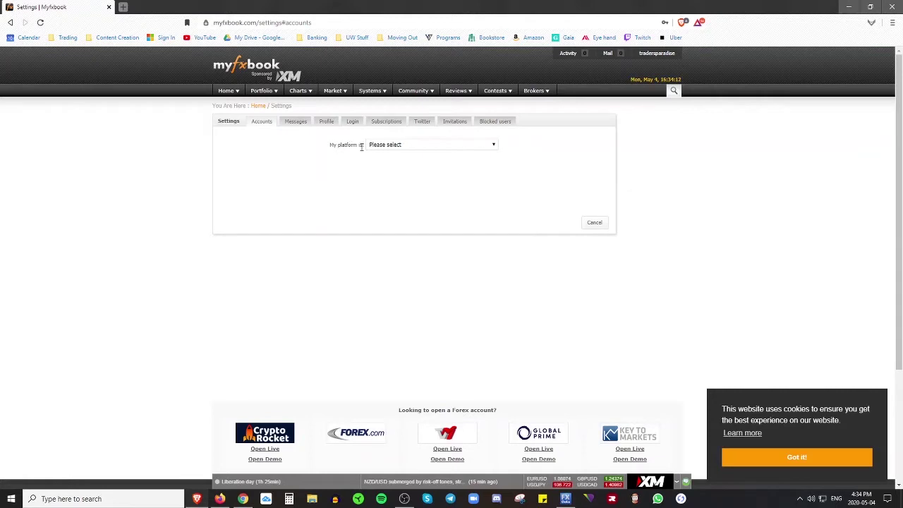
pyautogui.click(416, 146)
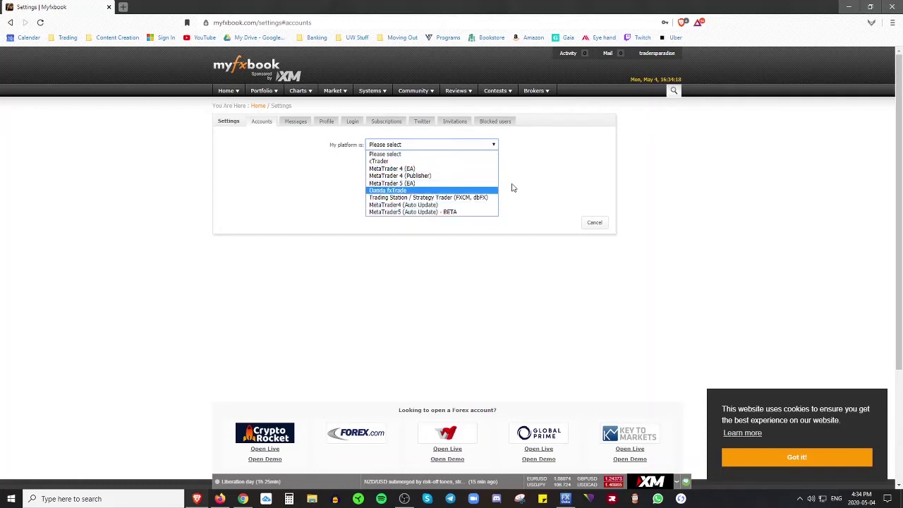
pyautogui.press('Down')
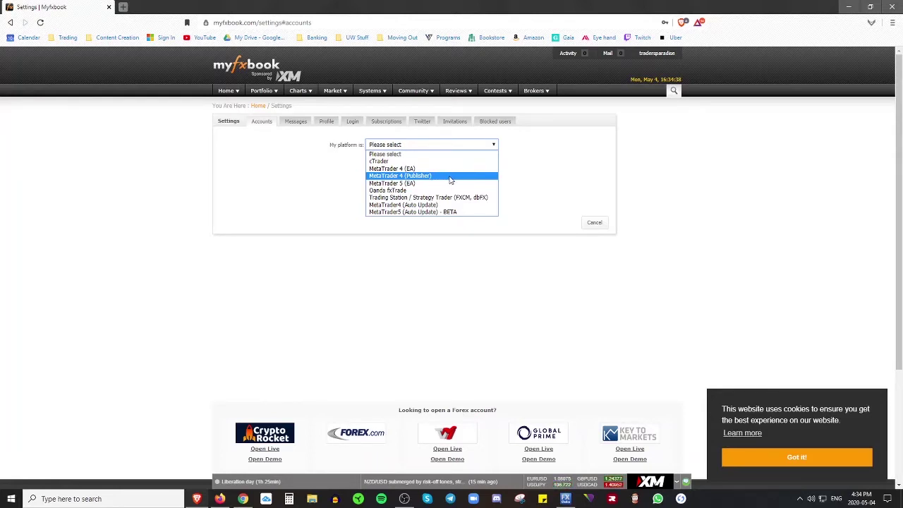
pyautogui.click(445, 181)
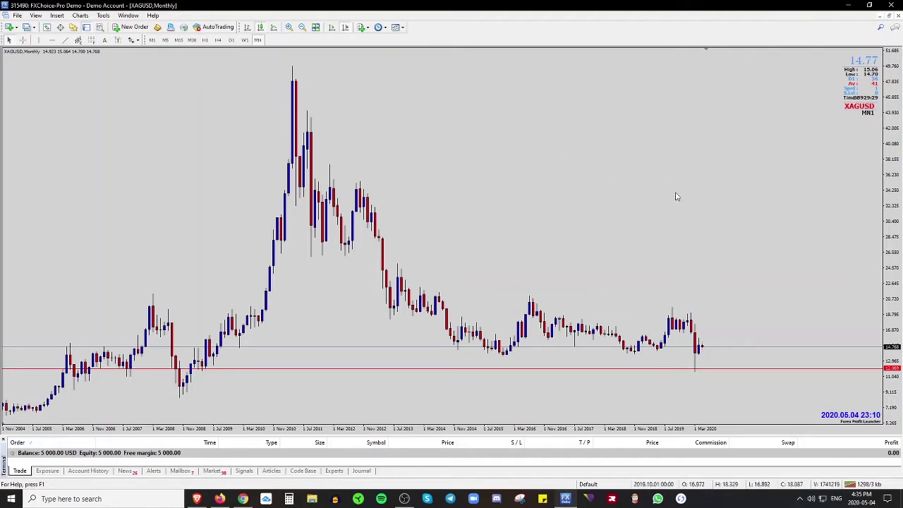
# - Back on the Myfxbook accounts page, pick FX Choice from the 'My Broker is' list
pyautogui.hotkey('alt', 'Tab')
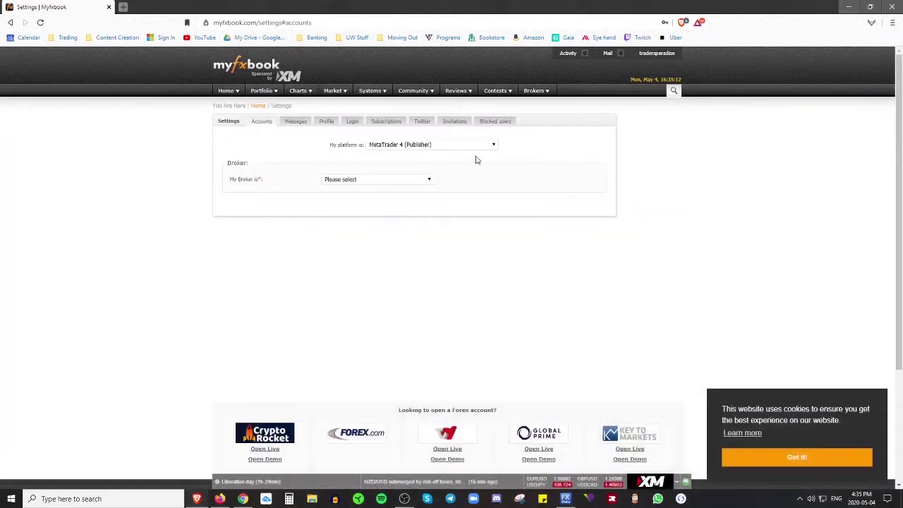
pyautogui.click(408, 181)
pyautogui.scroll(-1, 367, 301)
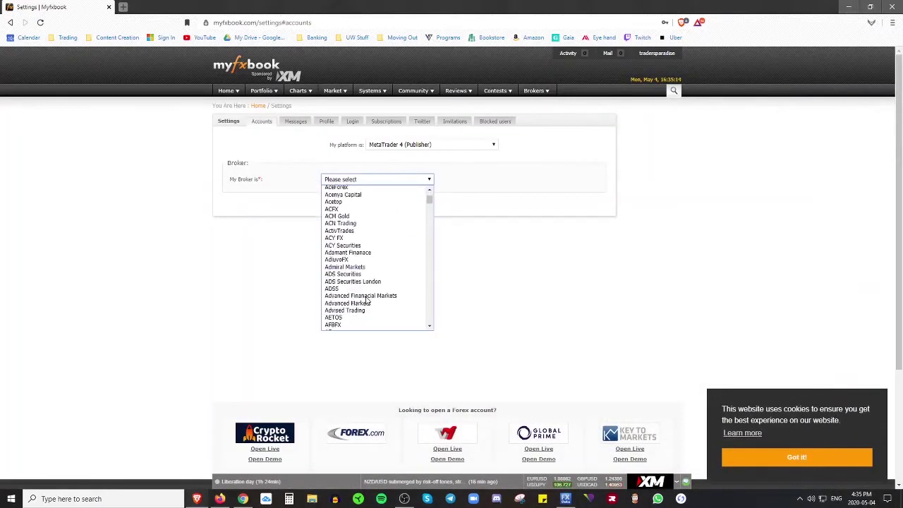
pyautogui.scroll(-10, 393, 226)
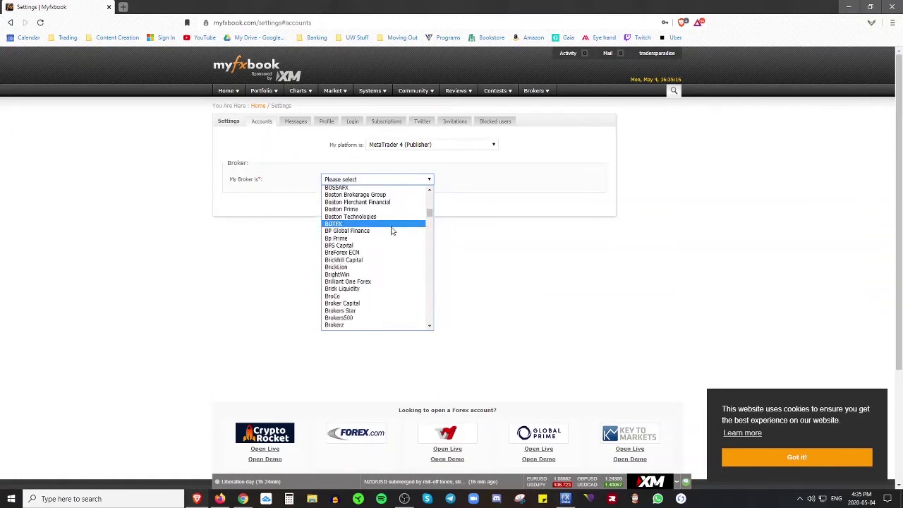
pyautogui.scroll(-15, 389, 234)
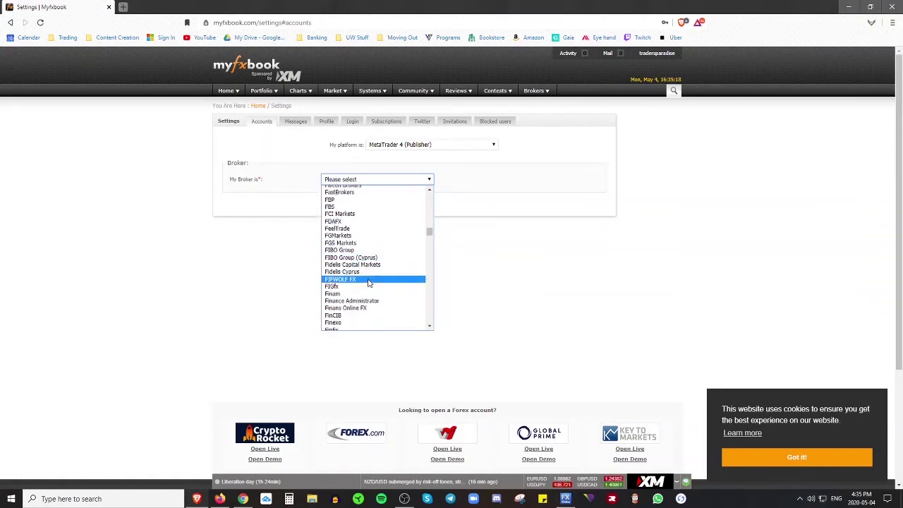
pyautogui.scroll(3, 395, 261)
pyautogui.scroll(-3, 398, 254)
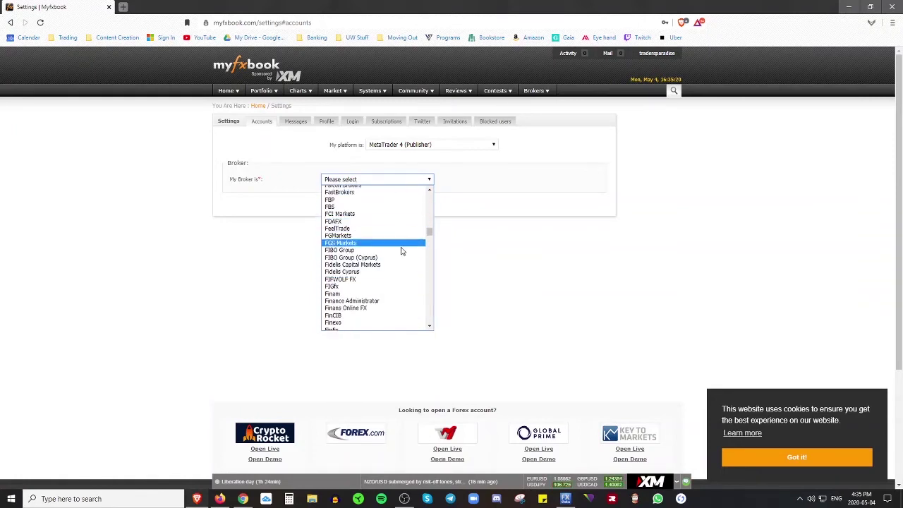
pyautogui.scroll(-15, 399, 258)
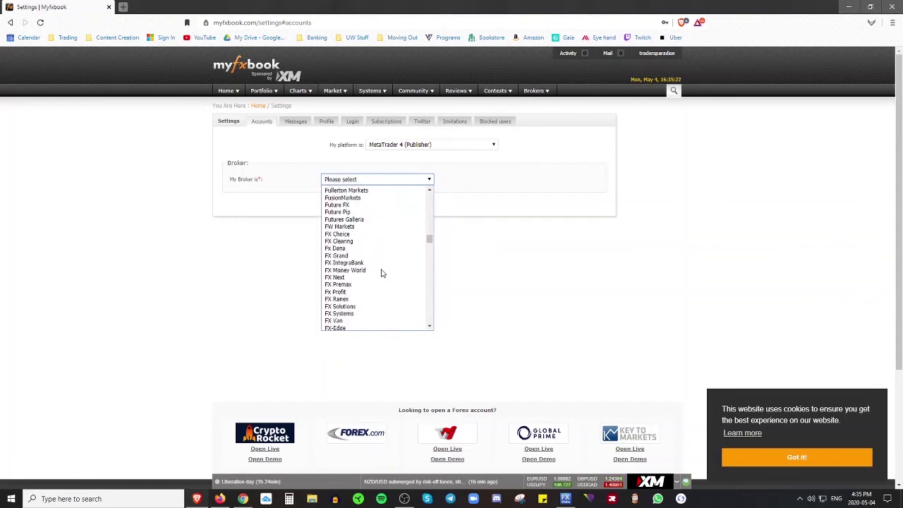
pyautogui.click(363, 234)
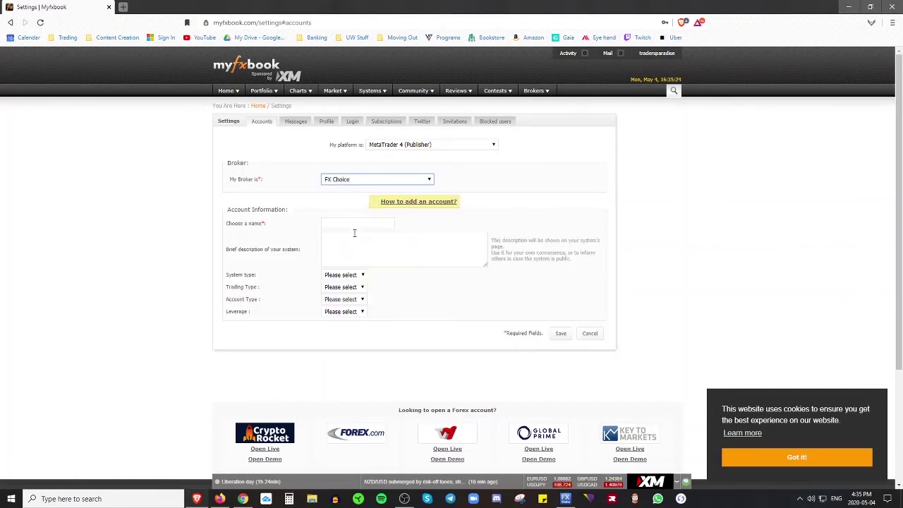
# - Enter an account name and the description 'For Tutorial'
pyautogui.click(344, 223)
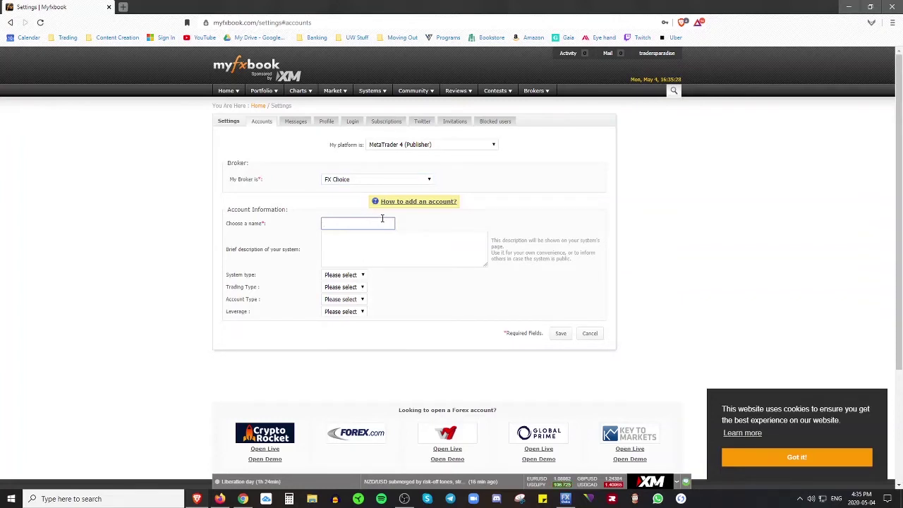
pyautogui.write("Don's Trading Account")
pyautogui.click(377, 237)
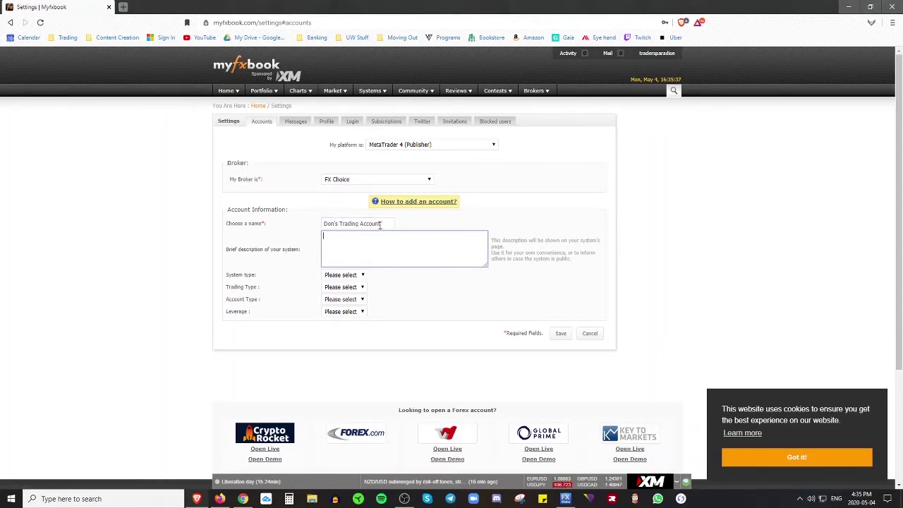
pyautogui.write('For Tutorial')
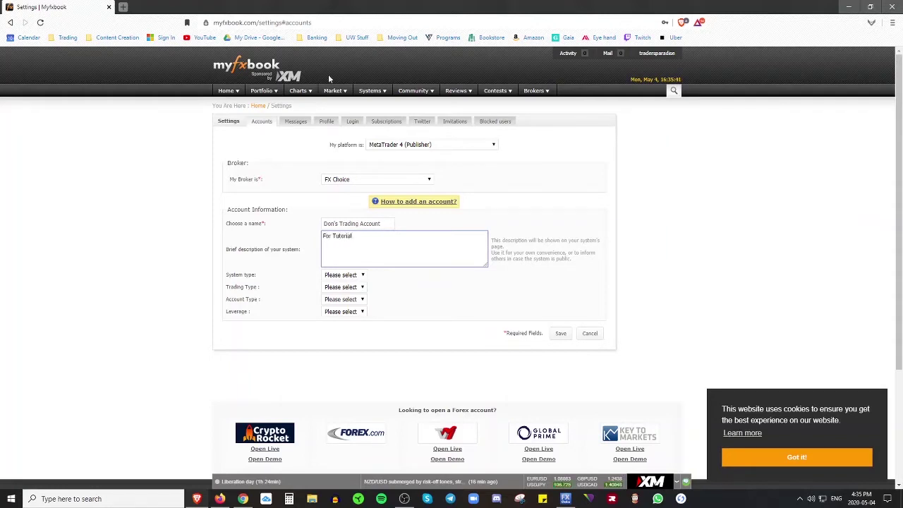
# - Choose Technical system, Manual trading, Demo account and 1:200 leverage, then save the account
pyautogui.click(361, 275)
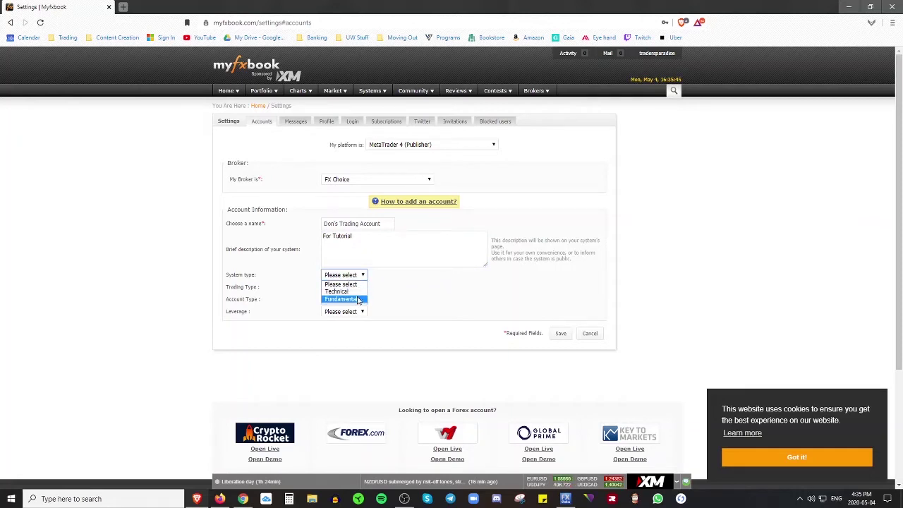
pyautogui.click(350, 292)
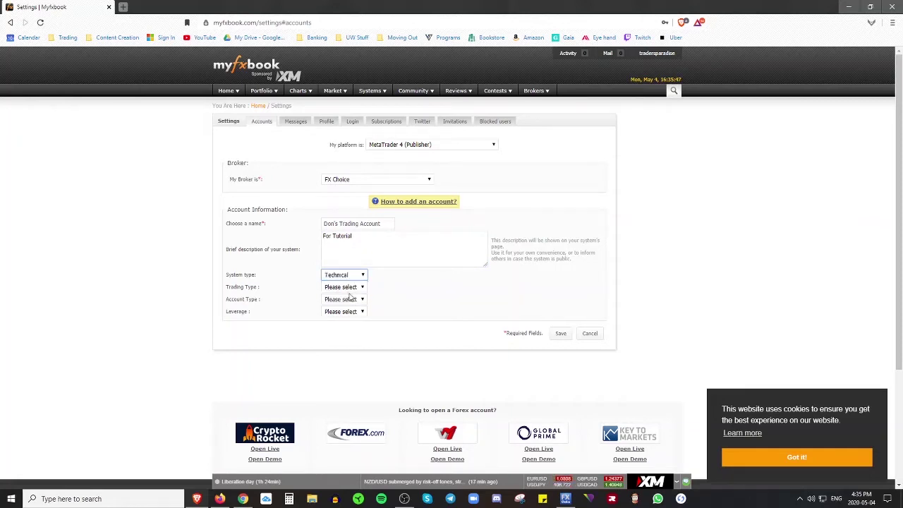
pyautogui.click(345, 288)
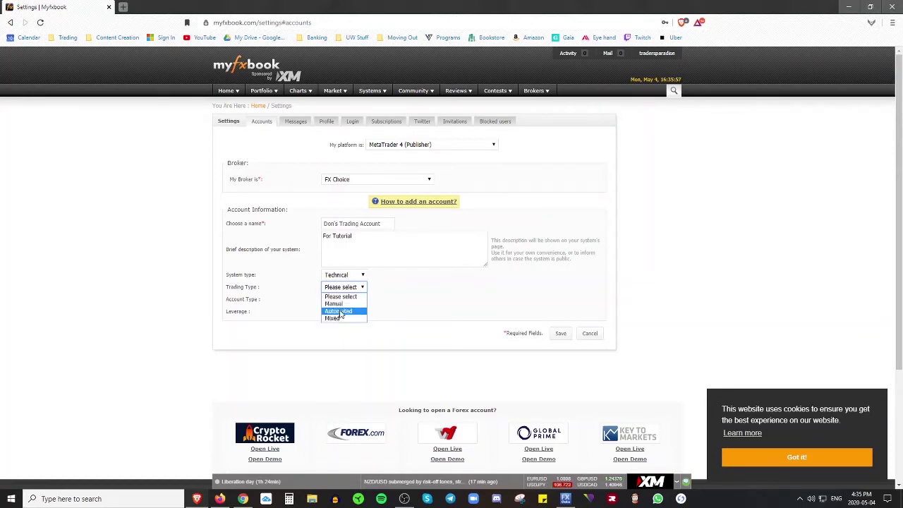
pyautogui.click(335, 303)
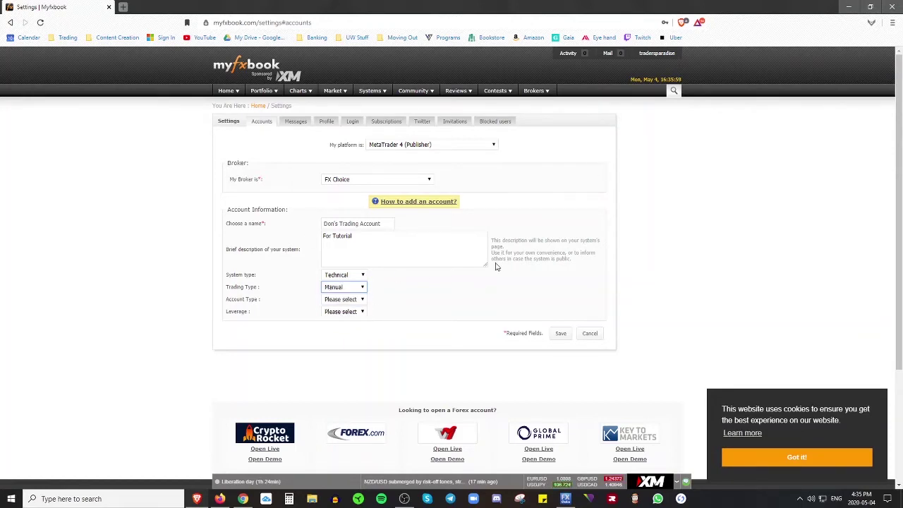
pyautogui.click(476, 302)
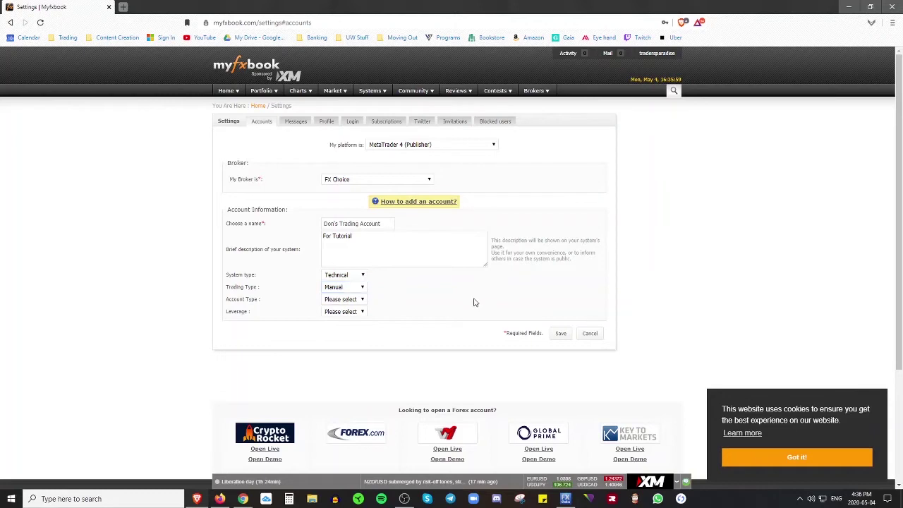
pyautogui.click(358, 302)
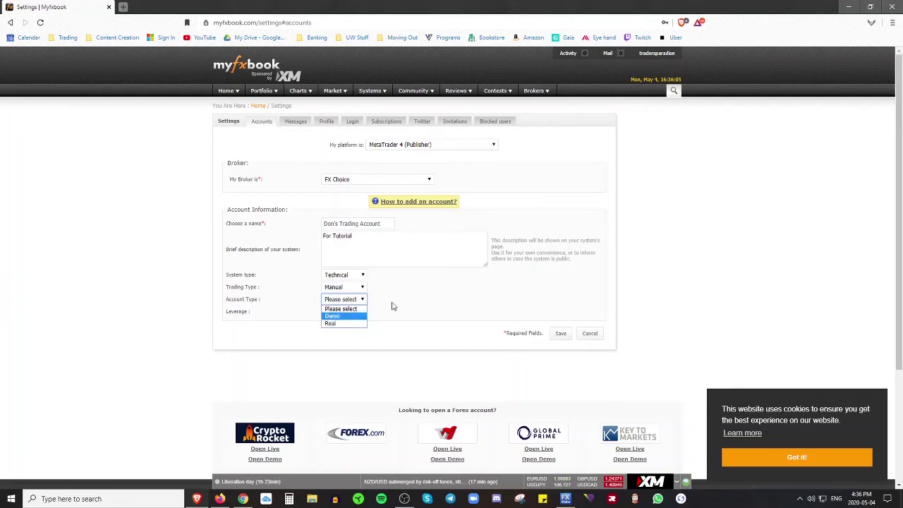
pyautogui.click(362, 316)
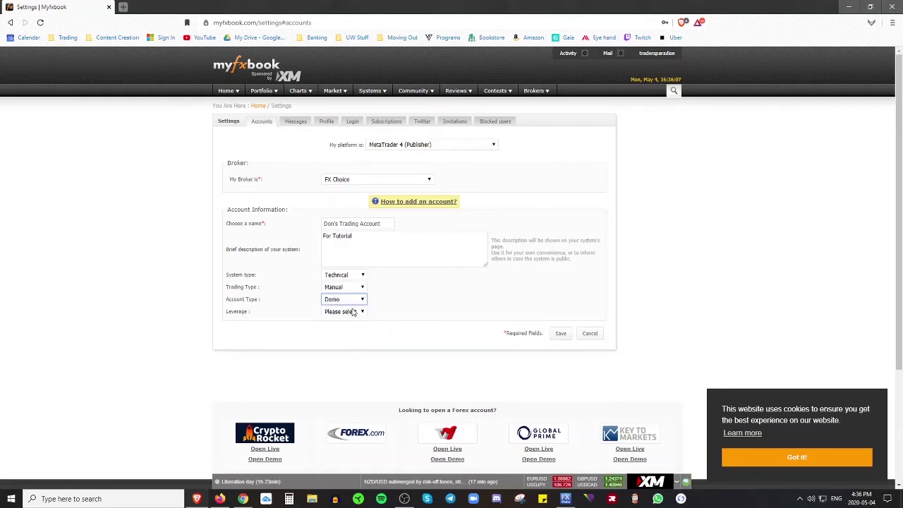
pyautogui.click(355, 312)
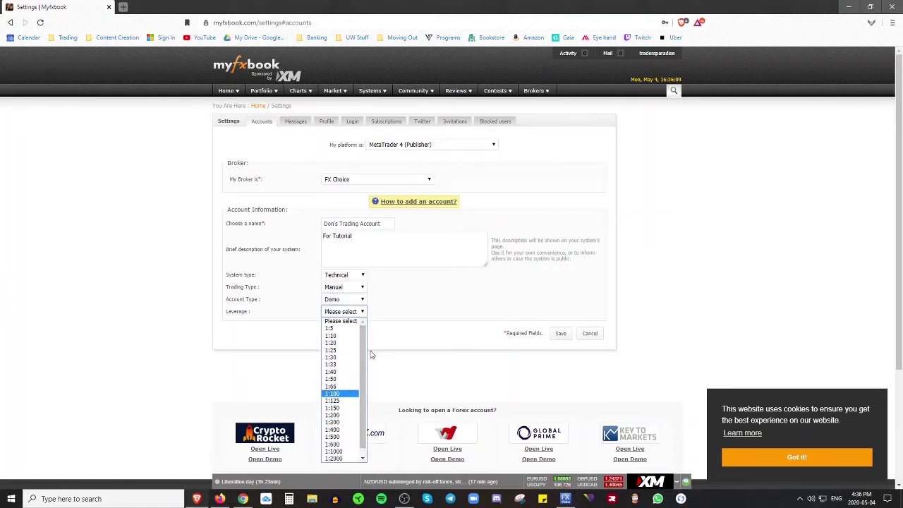
pyautogui.click(345, 415)
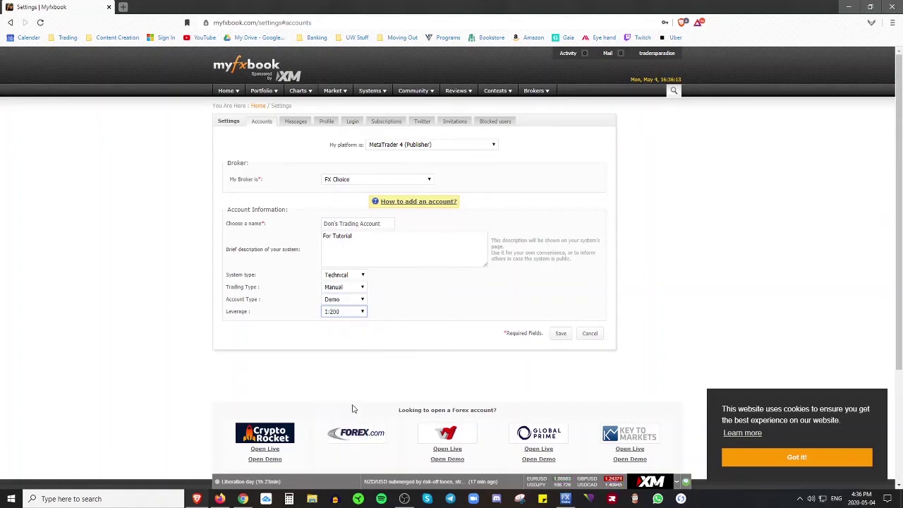
pyautogui.click(433, 303)
pyautogui.click(564, 333)
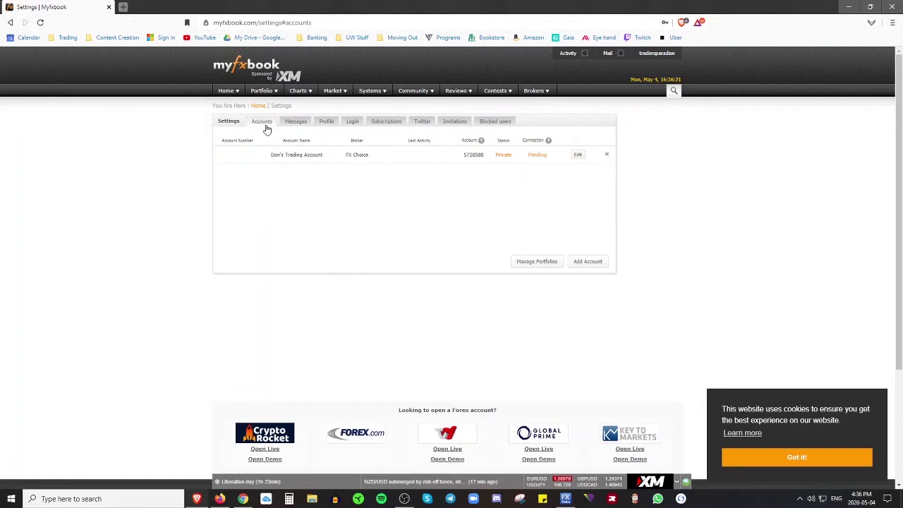
# - Look over the Accounts list, clearing stray header text selections
pyautogui.moveTo(262, 96)
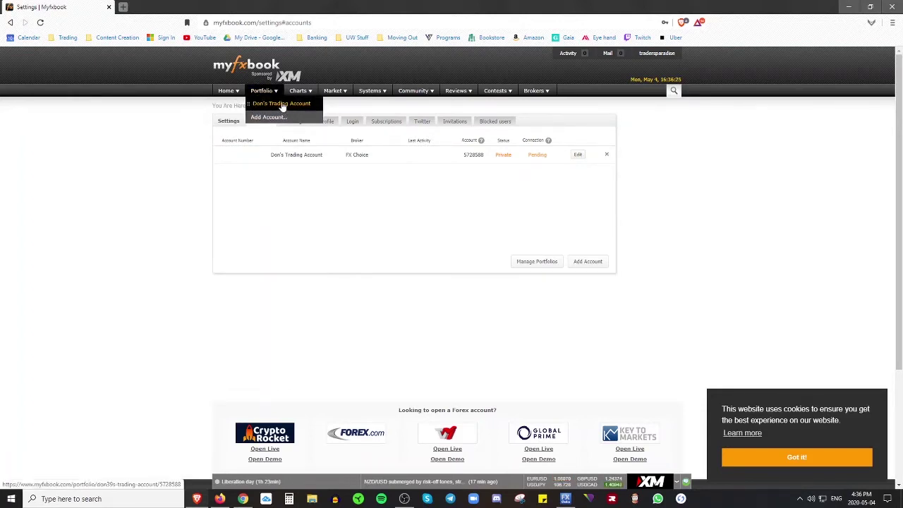
pyautogui.moveTo(222, 141); pyautogui.dragTo(268, 144)
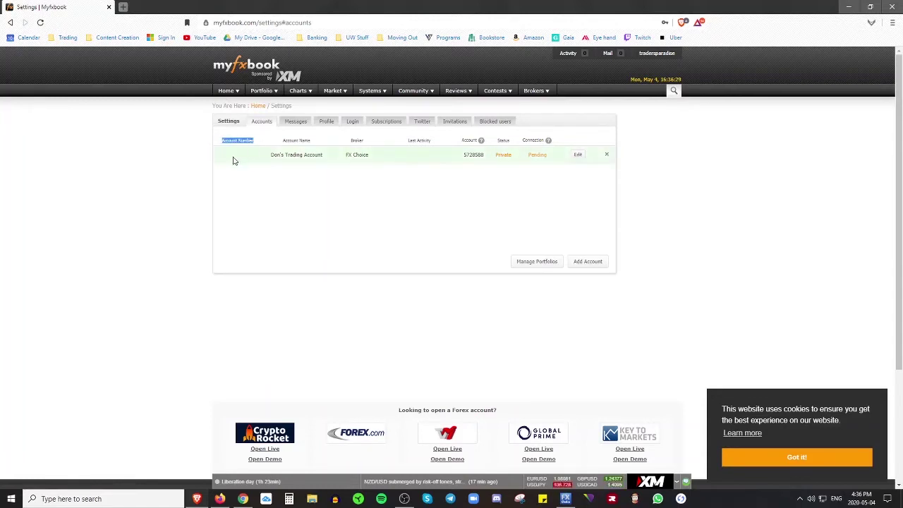
pyautogui.click(274, 183)
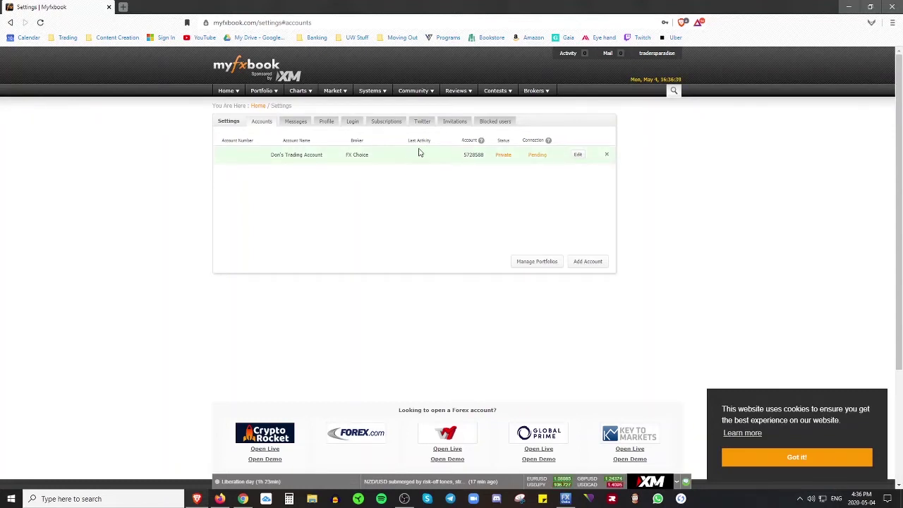
pyautogui.moveTo(577, 498)
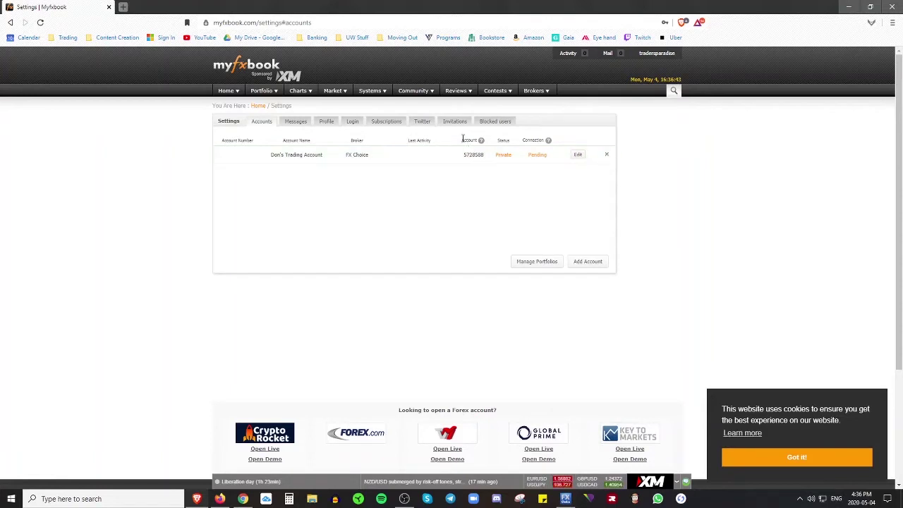
pyautogui.moveTo(463, 139); pyautogui.dragTo(477, 141)
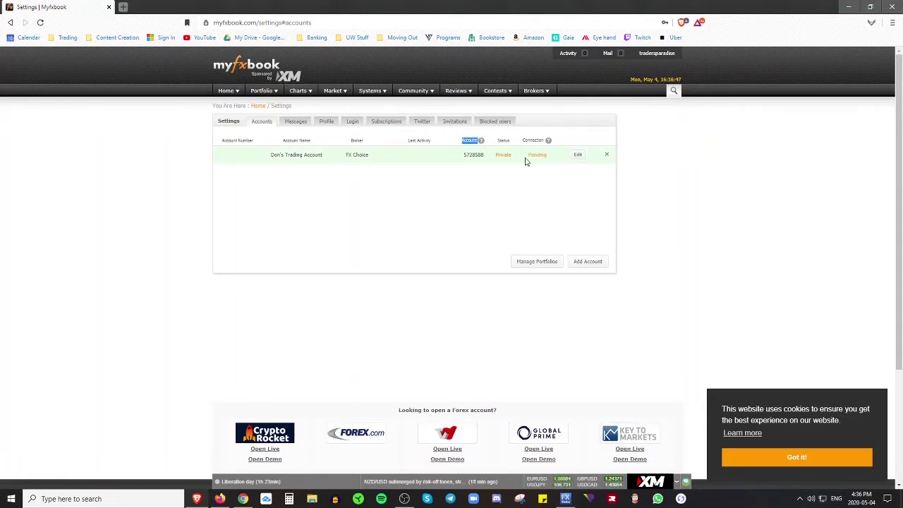
pyautogui.click(549, 192)
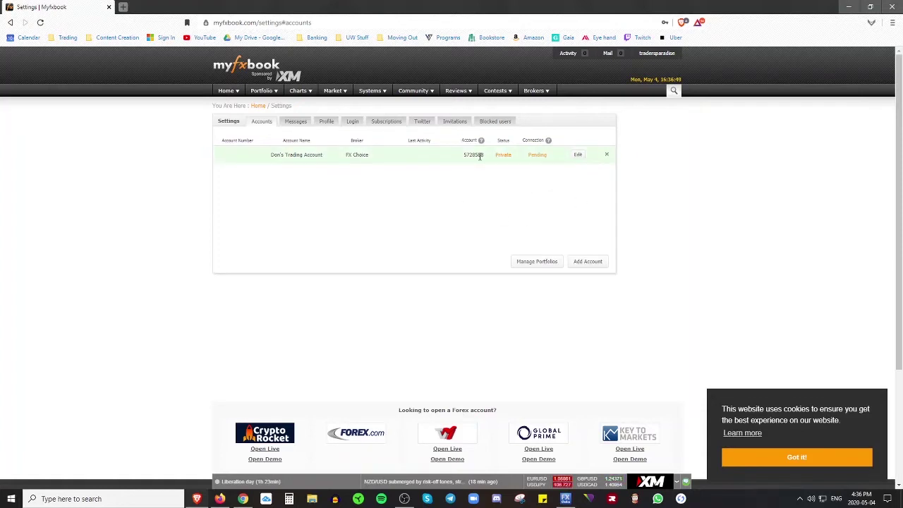
pyautogui.moveTo(572, 503)
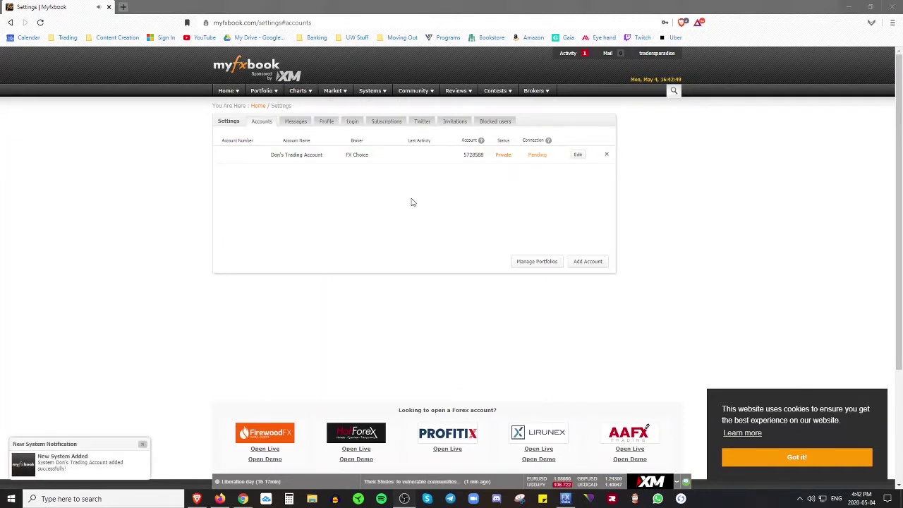
# - Select and copy the new account's number from the Accounts list
pyautogui.moveTo(474, 155); pyautogui.dragTo(473, 164)
pyautogui.doubleClick(476, 156)
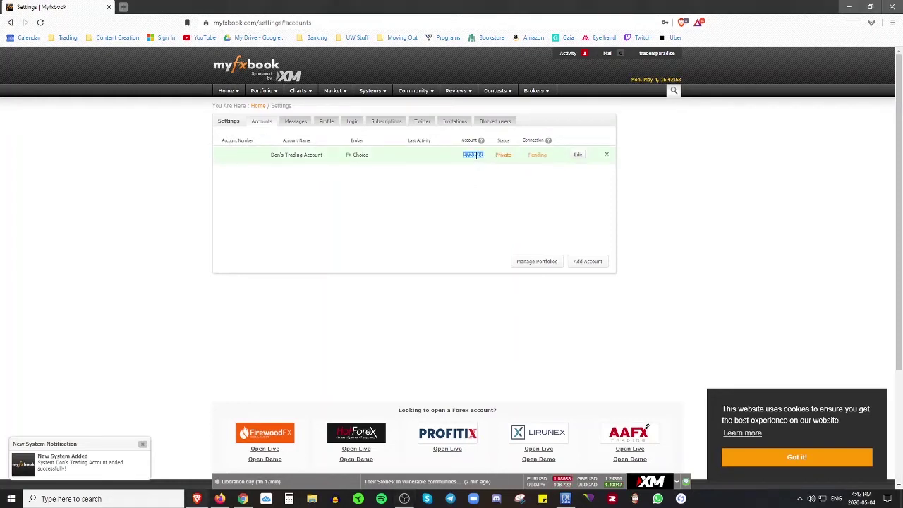
pyautogui.rightClick(476, 155)
pyautogui.click(489, 165)
pyautogui.click(468, 197)
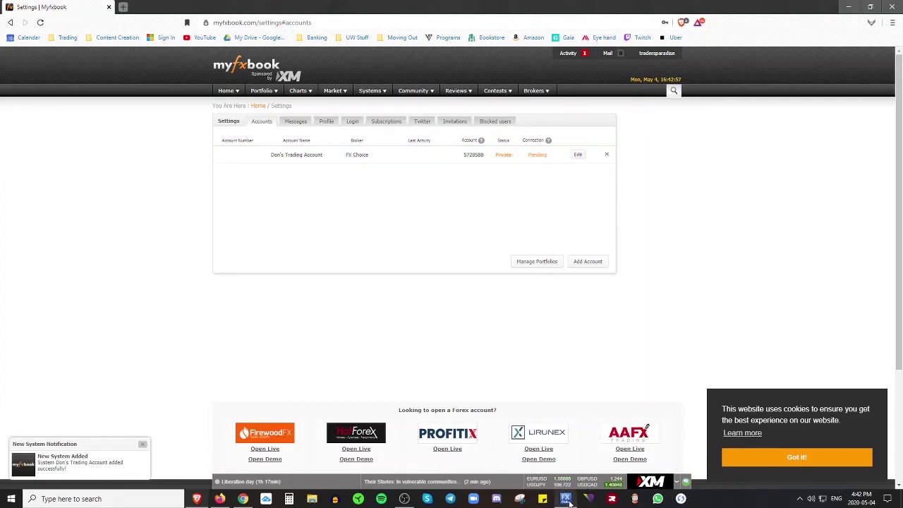
# - In MetaTrader 4, open the FTP page of Tools > Options
pyautogui.moveTo(568, 502)
pyautogui.click(571, 463)
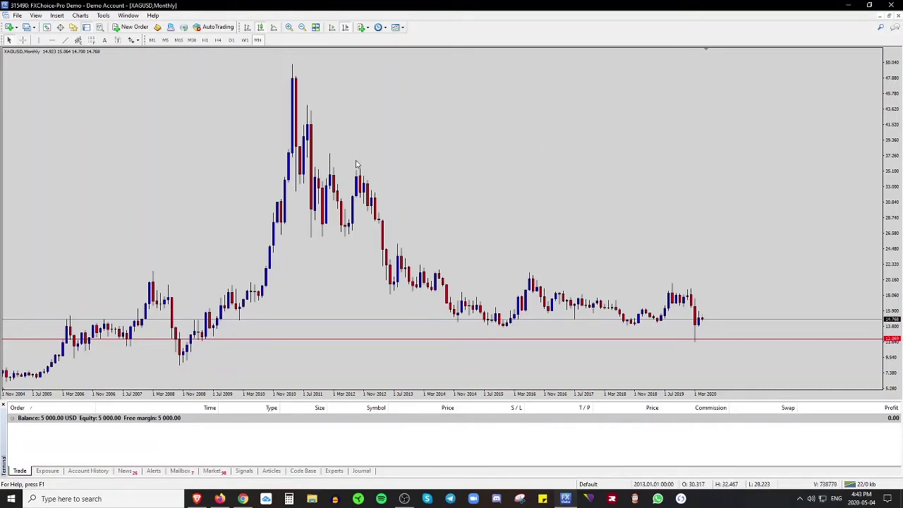
pyautogui.click(103, 16)
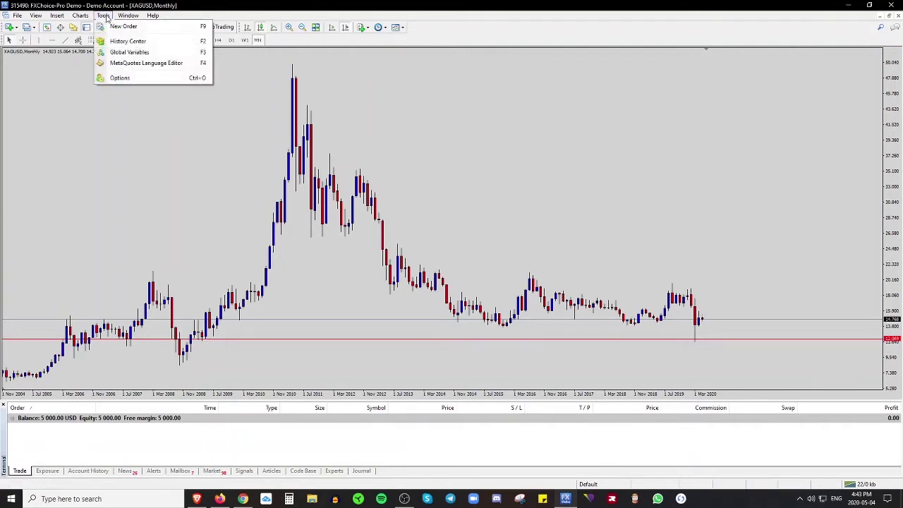
pyautogui.click(126, 78)
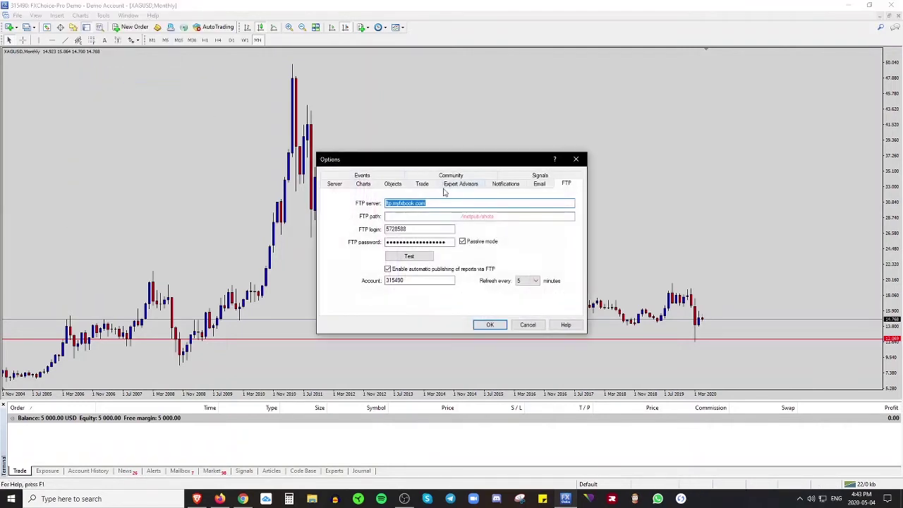
# - Paste the copied account number as FTP login and restore ftp.myfxbook.com as FTP server
pyautogui.doubleClick(412, 230)
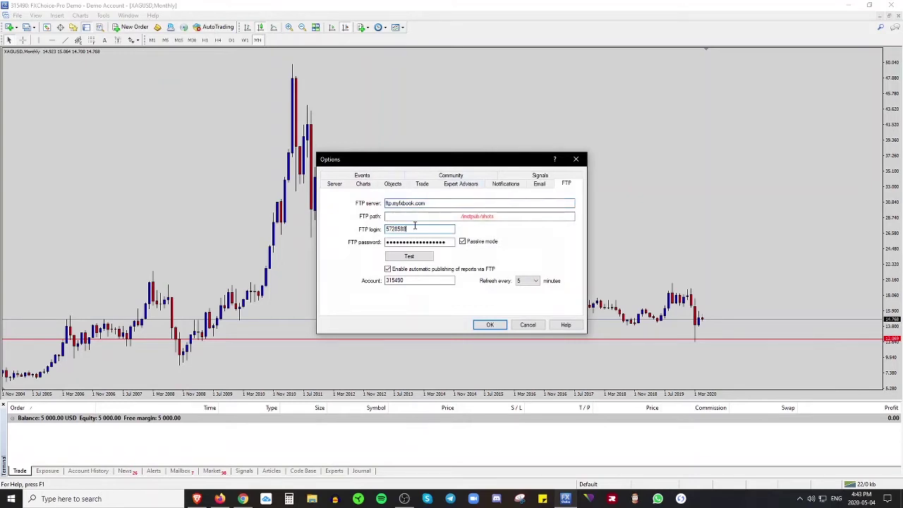
pyautogui.moveTo(416, 227); pyautogui.dragTo(383, 232)
pyautogui.doubleClick(382, 233)
pyautogui.rightClick(397, 230)
pyautogui.click(415, 257)
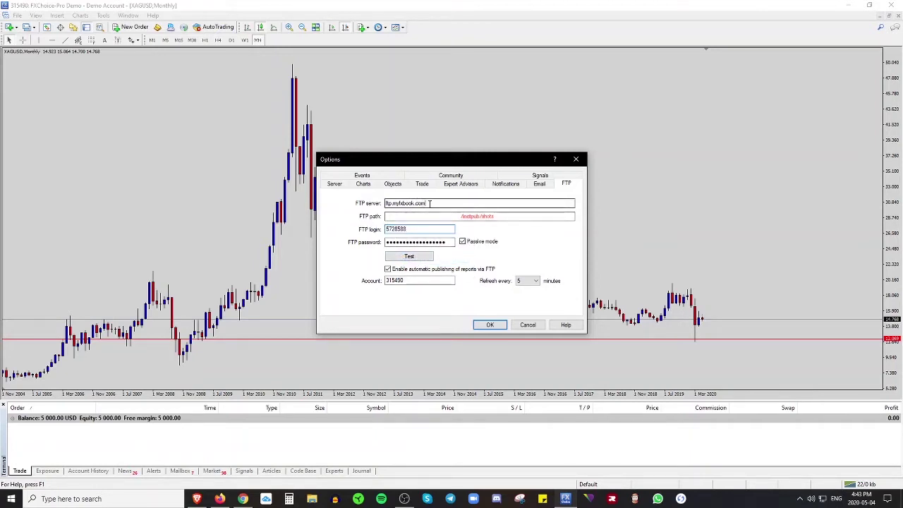
pyautogui.moveTo(426, 204); pyautogui.dragTo(389, 204)
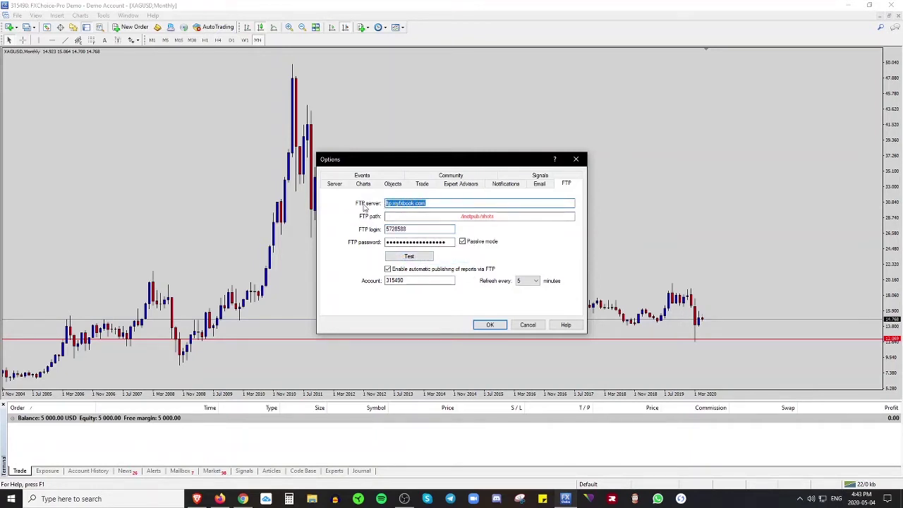
pyautogui.press('BackSpace')
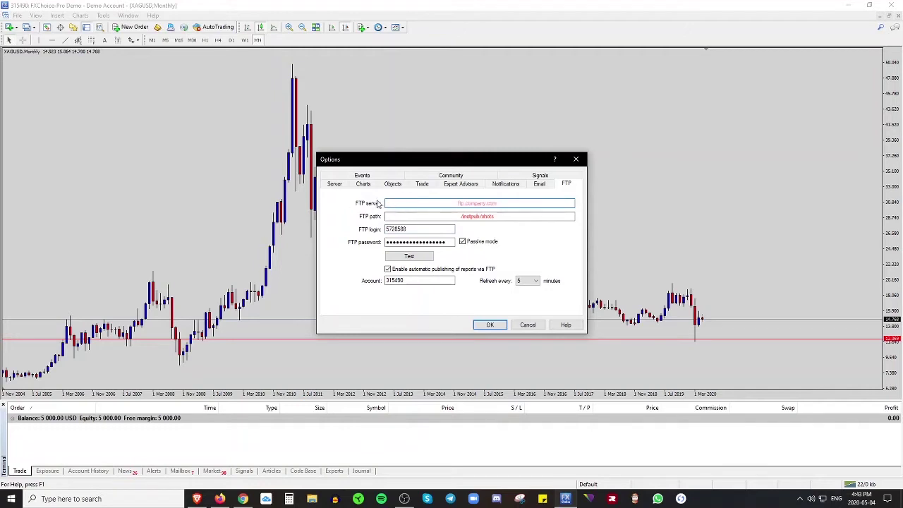
pyautogui.hotkey('ctrl', 'v')
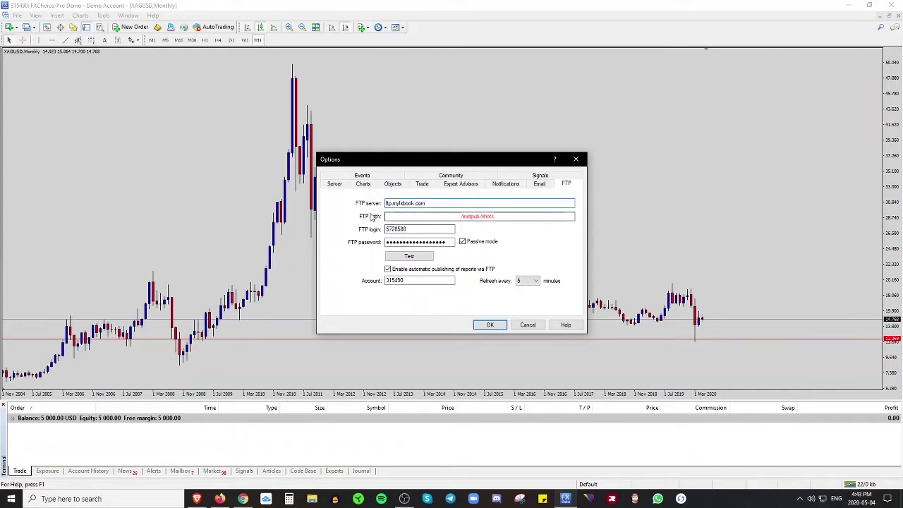
# - Clear the old FTP password and tick 'Enable automatic publishing of reports via FTP'
pyautogui.click(402, 217)
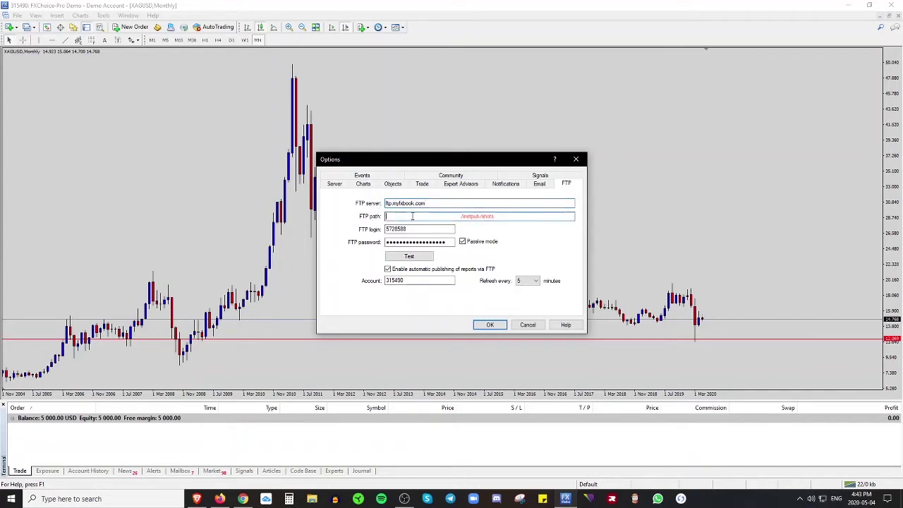
pyautogui.click(448, 242)
pyautogui.moveTo(446, 242); pyautogui.dragTo(364, 239)
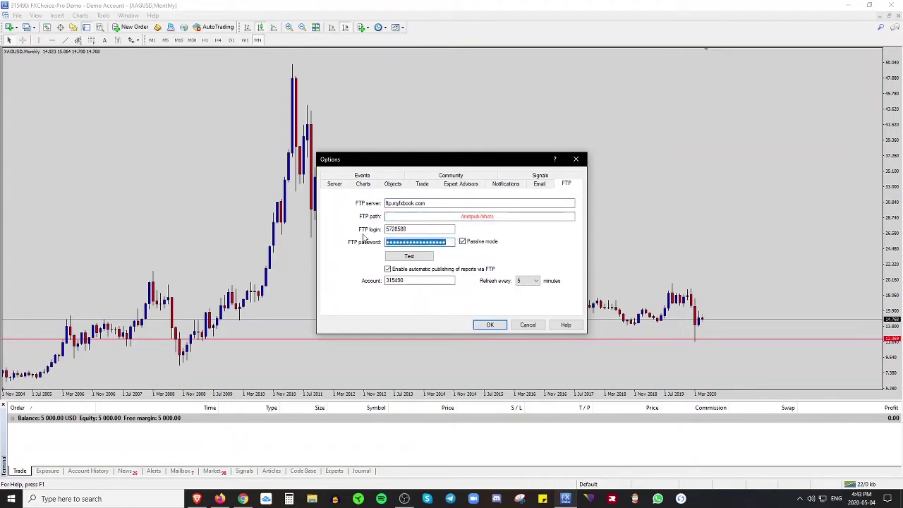
pyautogui.press('BackSpace')
pyautogui.click(388, 270)
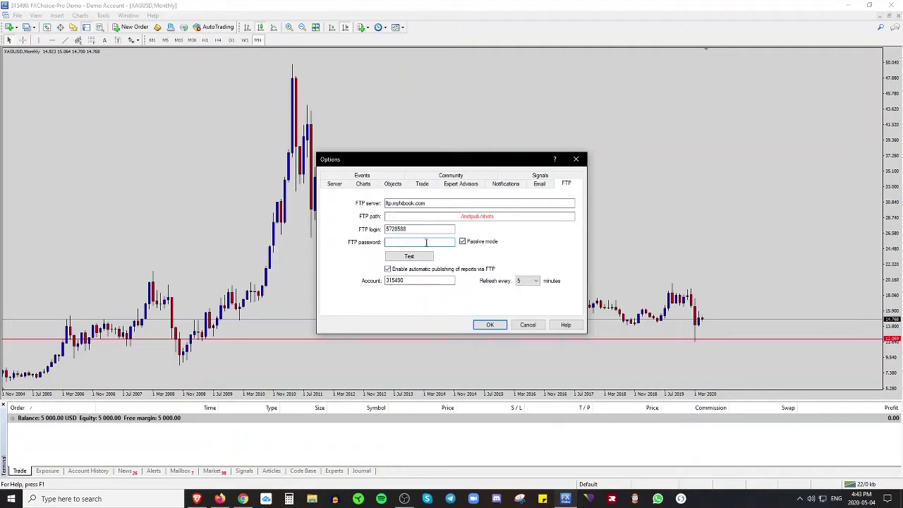
# - Type the Myfxbook FTP password into the emptied FTP password field
pyautogui.click(197, 499)
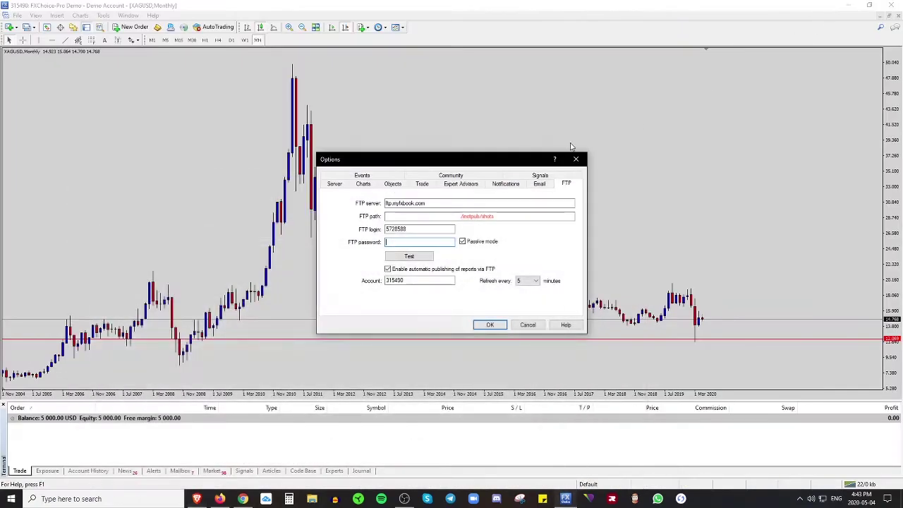
pyautogui.click(849, 6)
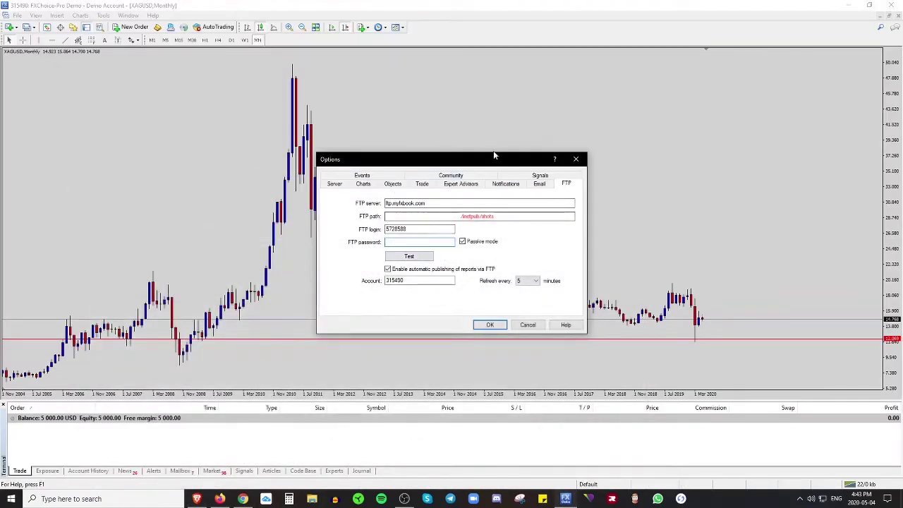
pyautogui.moveTo(493, 153); pyautogui.dragTo(522, 124)
pyautogui.write('**')
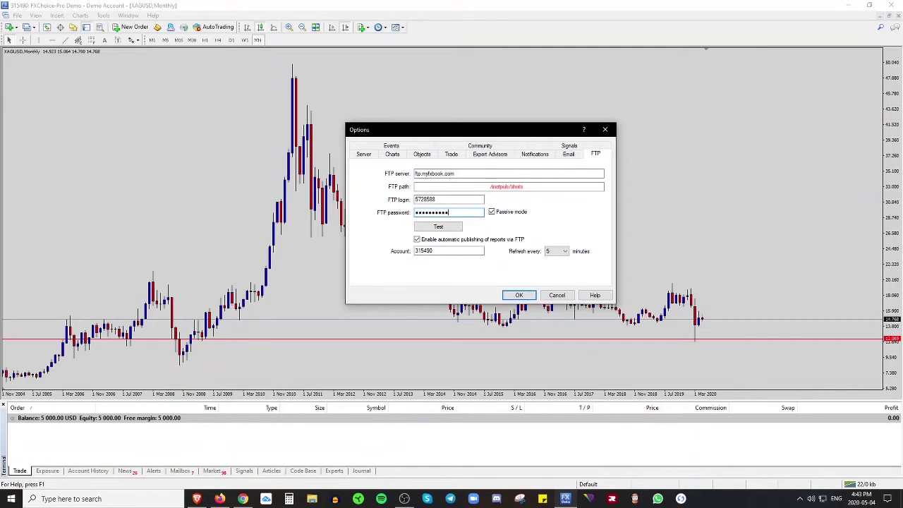
pyautogui.write('**')
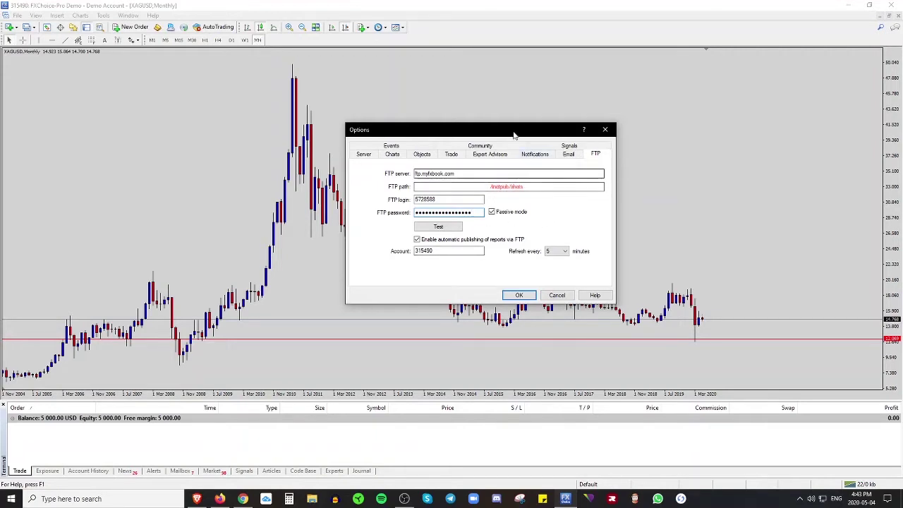
pyautogui.moveTo(513, 134); pyautogui.dragTo(622, 70)
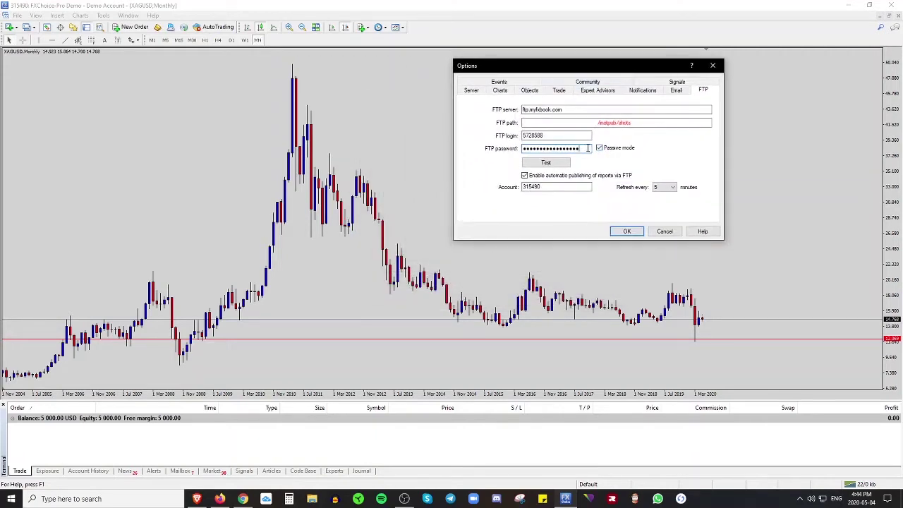
pyautogui.moveTo(587, 147); pyautogui.dragTo(593, 147)
# - Keep FTP auto-publishing on, clear the Account field for the MT4 number, refreshing every 5 minutes
pyautogui.click(525, 176)
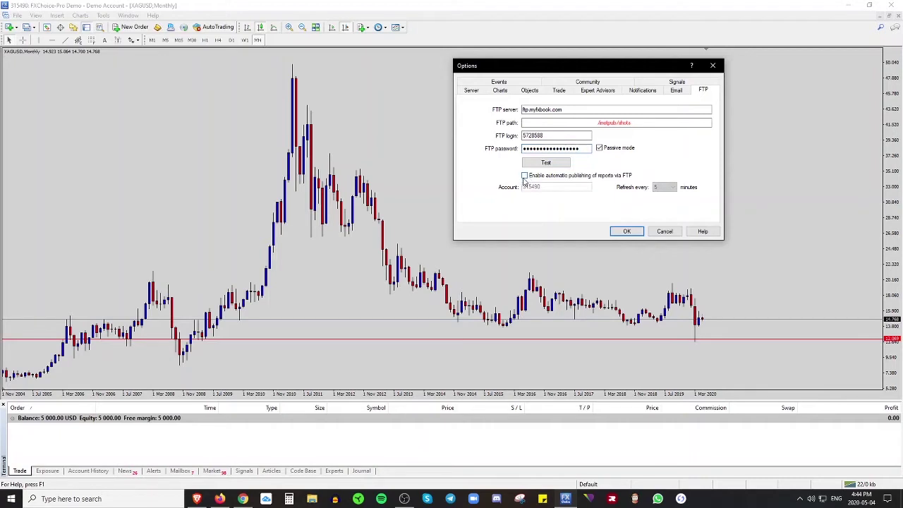
pyautogui.click(525, 176)
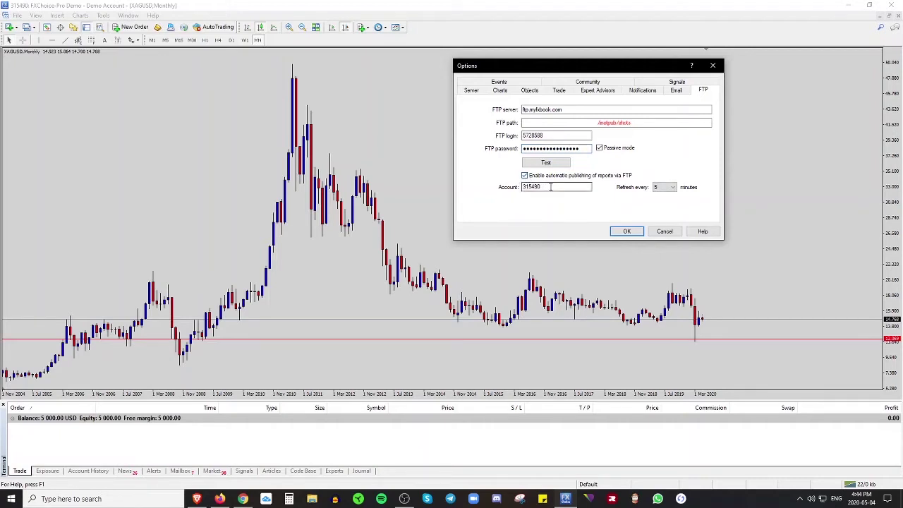
pyautogui.press('Tab')
pyautogui.press('Delete')
pyautogui.hotkey('shift', 'Tab')
pyautogui.press('space')
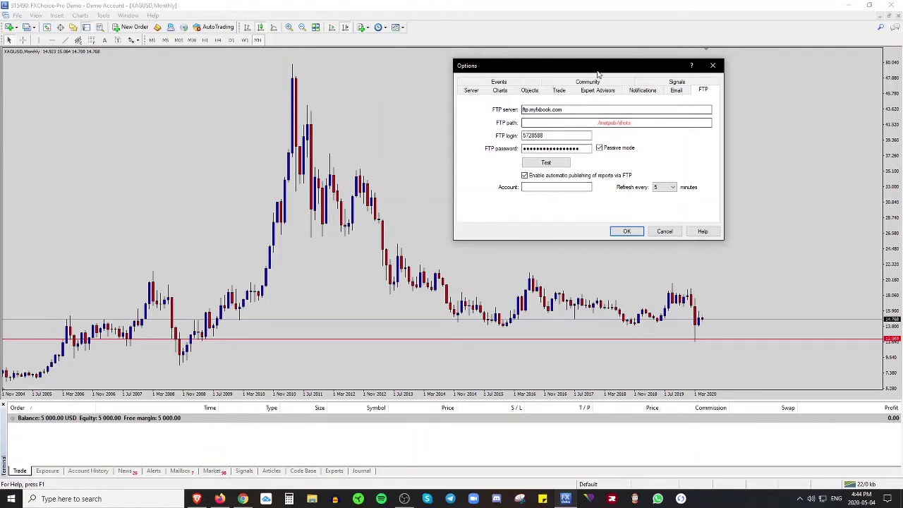
pyautogui.moveTo(601, 68); pyautogui.dragTo(598, 66)
pyautogui.click(554, 185)
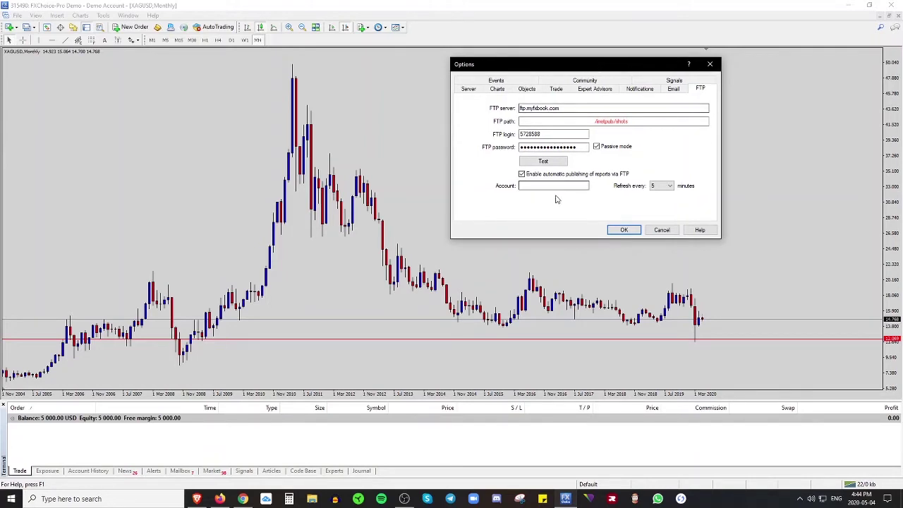
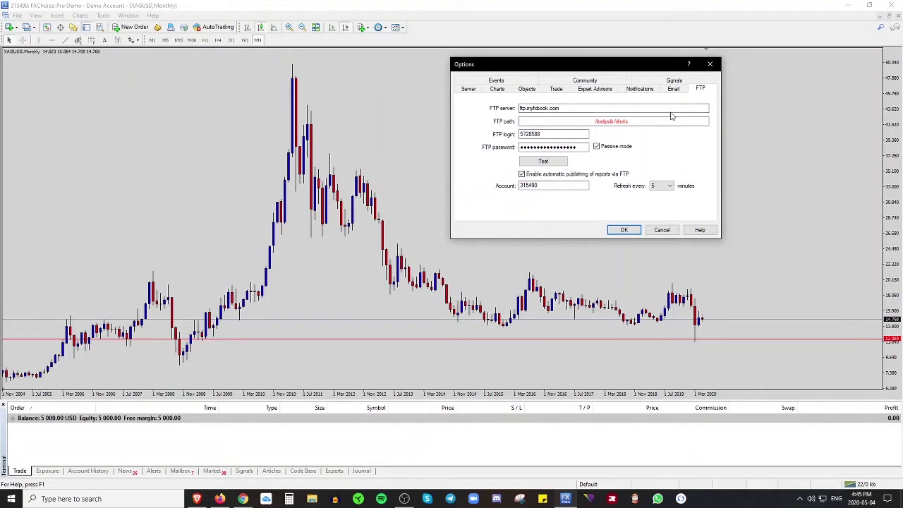
# - Send a test report to the Myfxbook FTP server, acknowledge the queued message, and keep the FTP settings
pyautogui.click(558, 164)
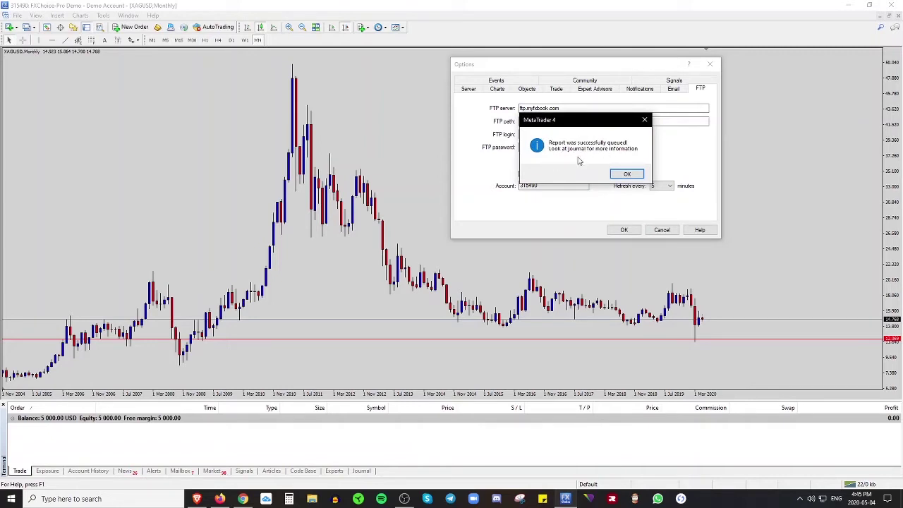
pyautogui.click(628, 174)
pyautogui.click(625, 231)
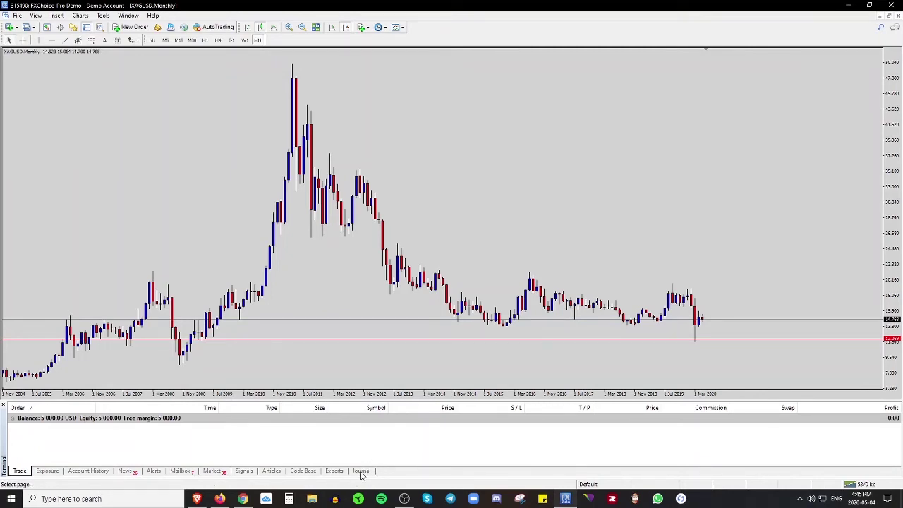
# - Review the Journal's Publisher entries showing '530 Login or Password incorrect' for ftp.myfxbook.com
pyautogui.click(361, 471)
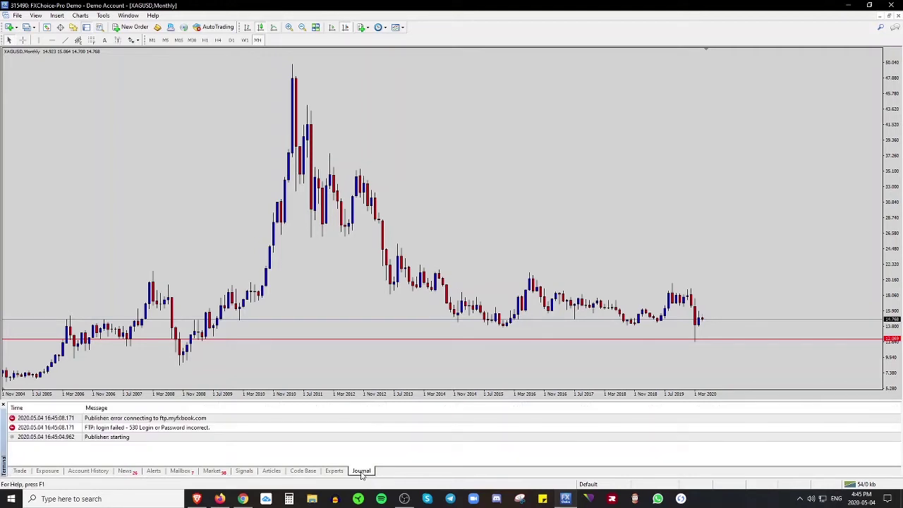
pyautogui.click(93, 437)
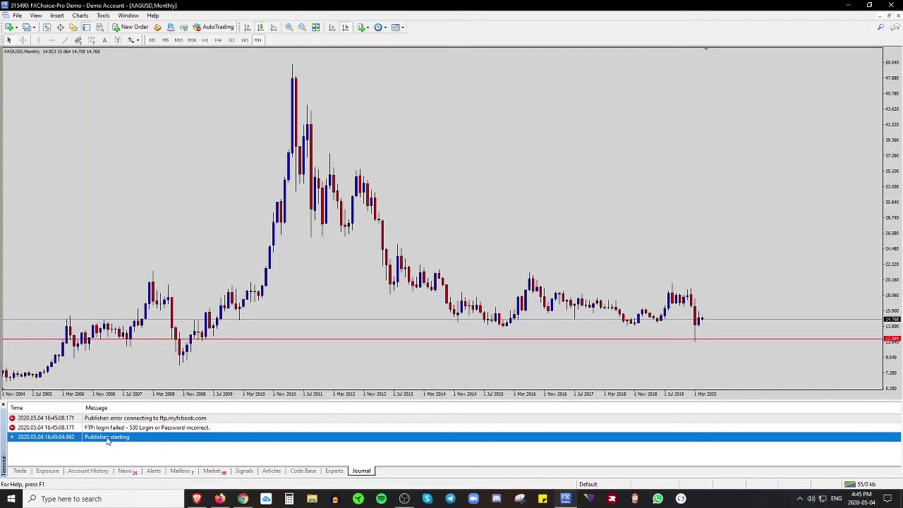
pyautogui.click(147, 429)
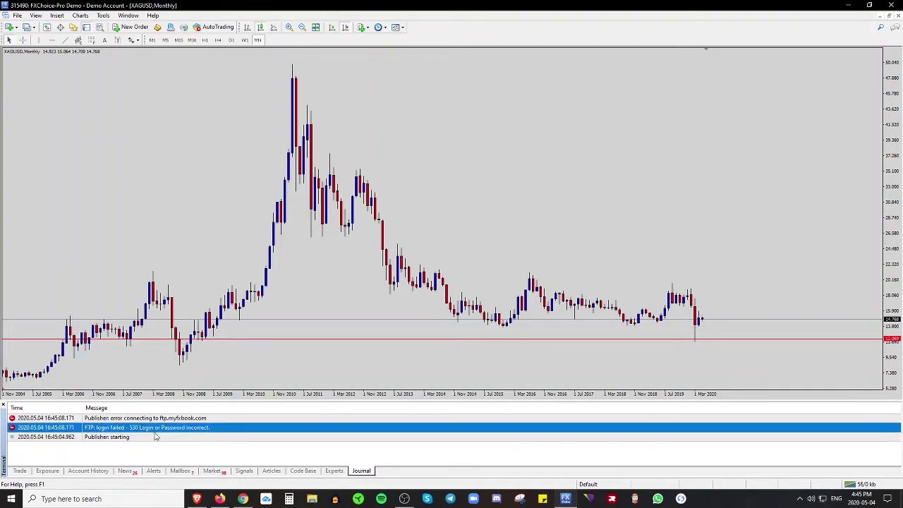
pyautogui.click(143, 419)
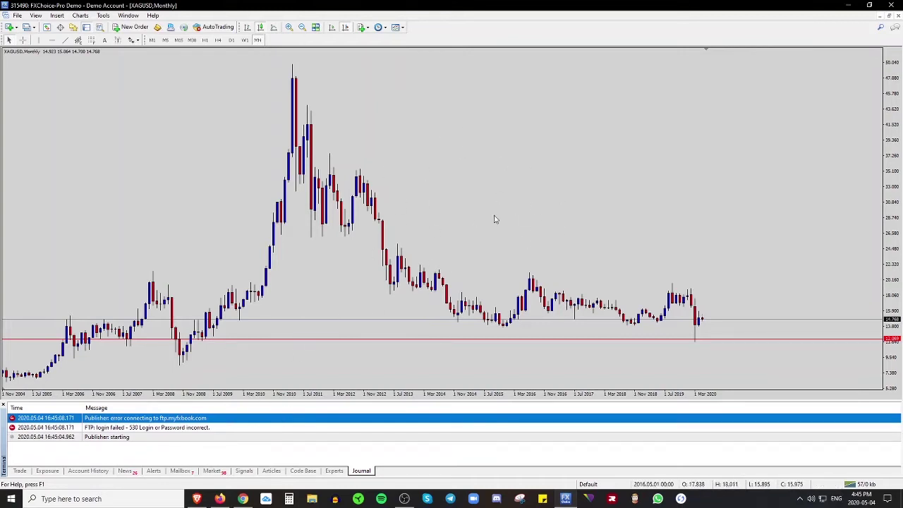
pyautogui.click(440, 233)
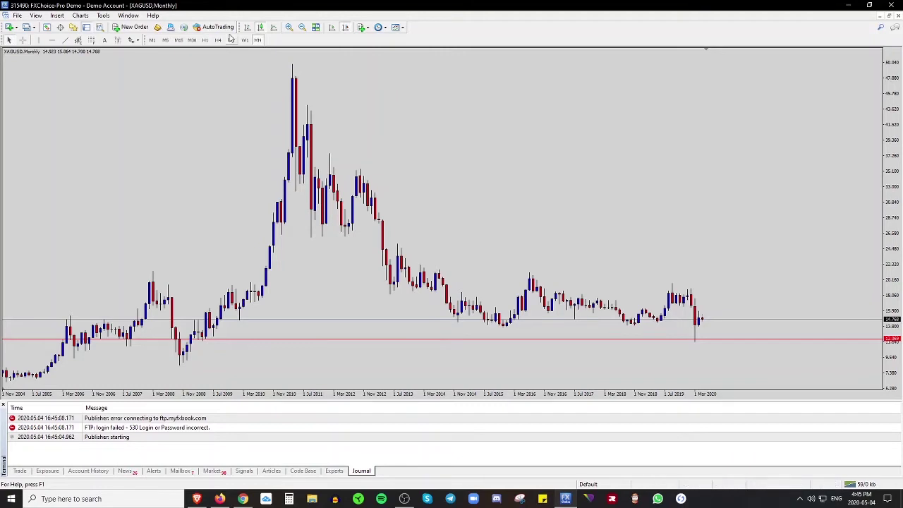
# - Reopen Tools > Options on the FTP tab and check the server address and FTP login
pyautogui.click(103, 15)
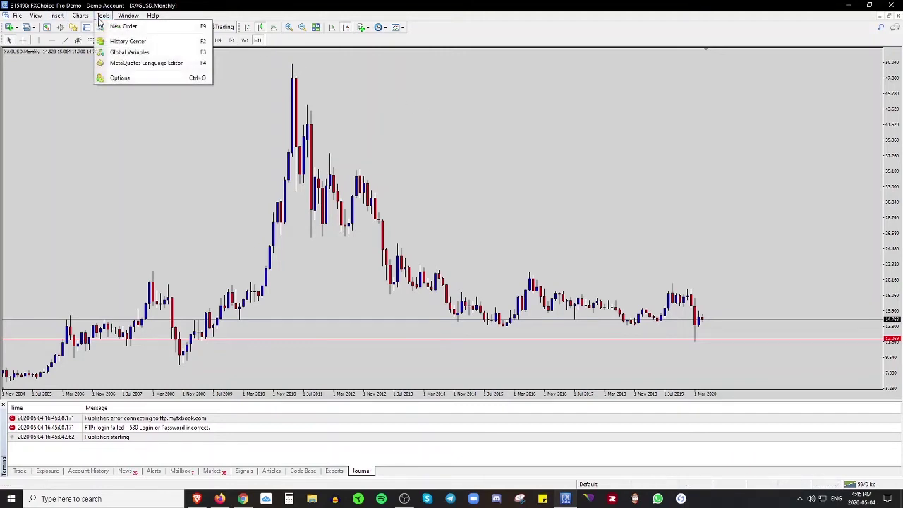
pyautogui.click(120, 78)
pyautogui.click(334, 184)
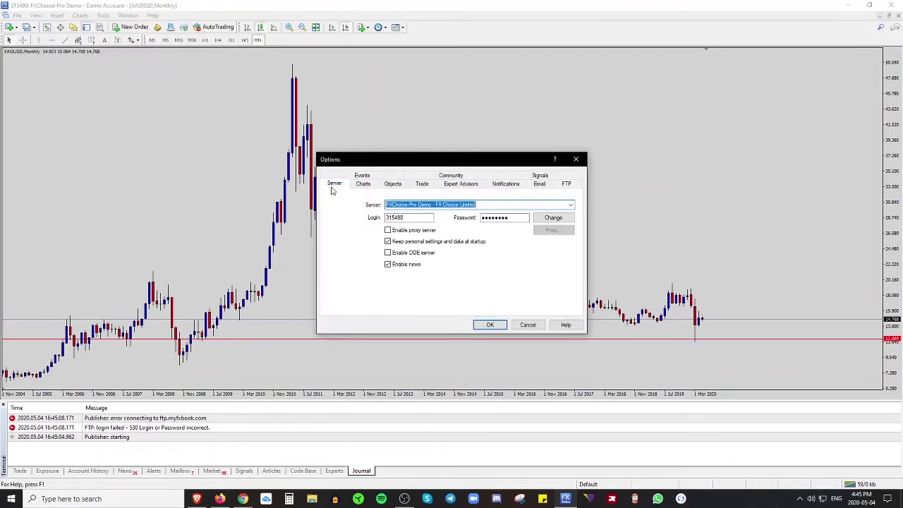
pyautogui.click(567, 184)
pyautogui.click(403, 203)
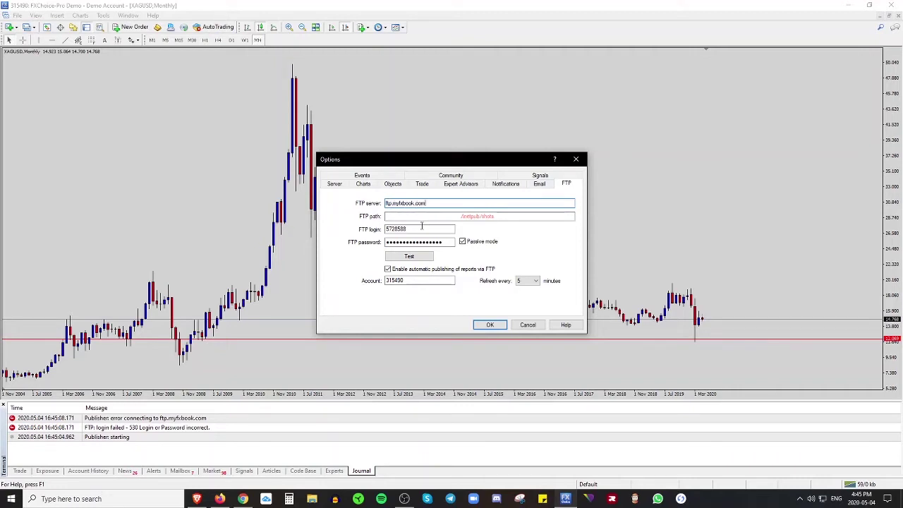
pyautogui.doubleClick(388, 229)
pyautogui.click(415, 230)
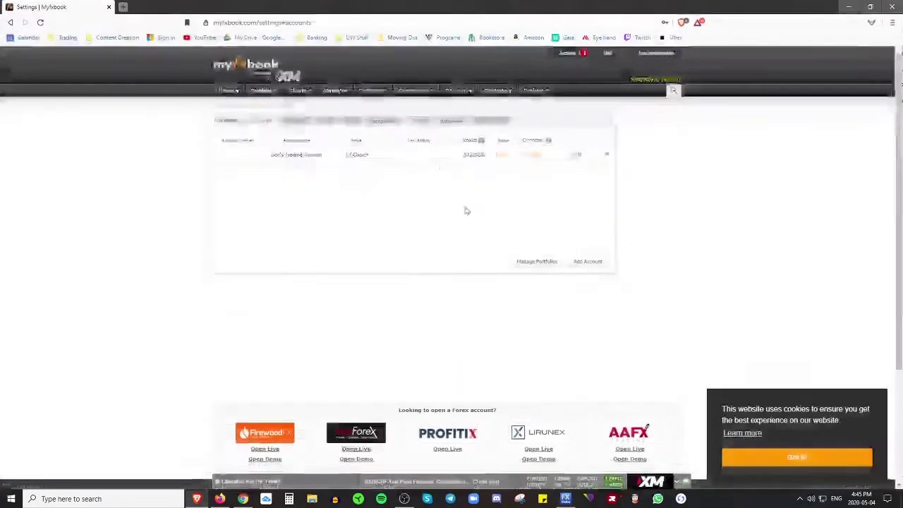
# - Compare the FTP login with the account number on Myfxbook's accounts page
pyautogui.click(197, 499)
pyautogui.doubleClick(475, 155)
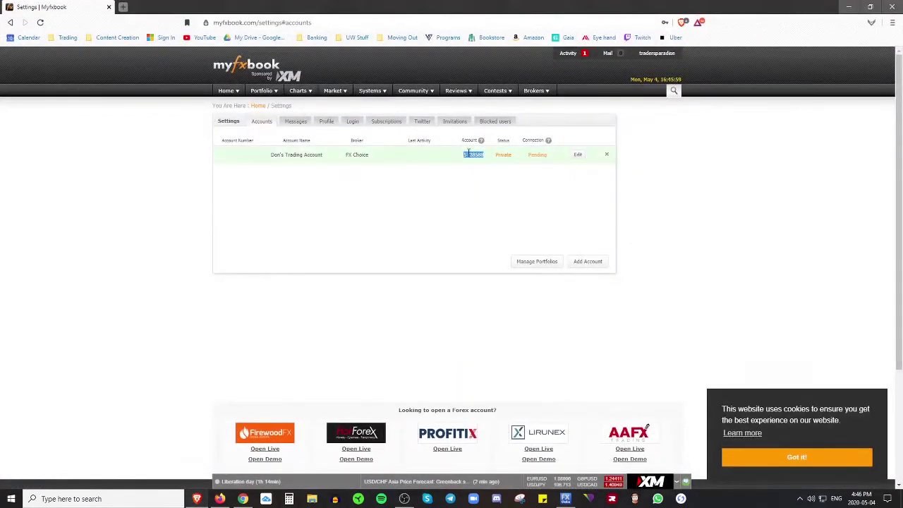
pyautogui.click(470, 185)
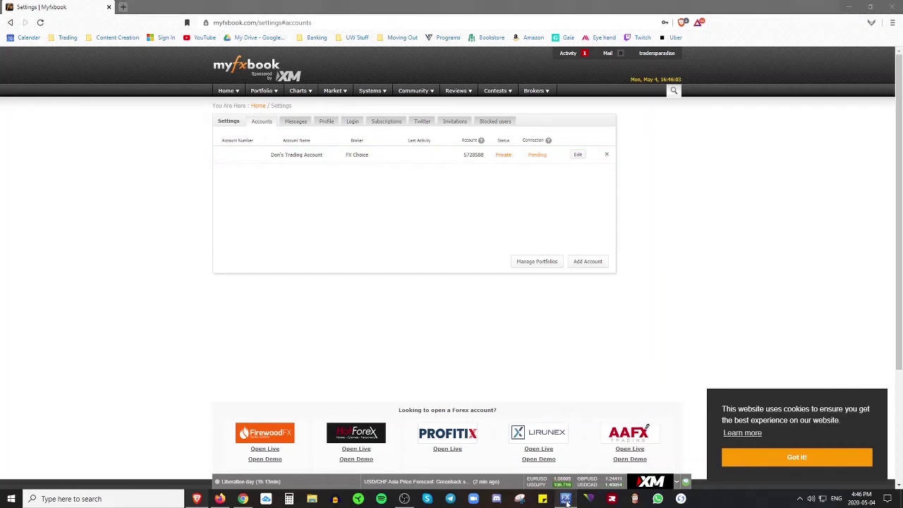
pyautogui.click(567, 501)
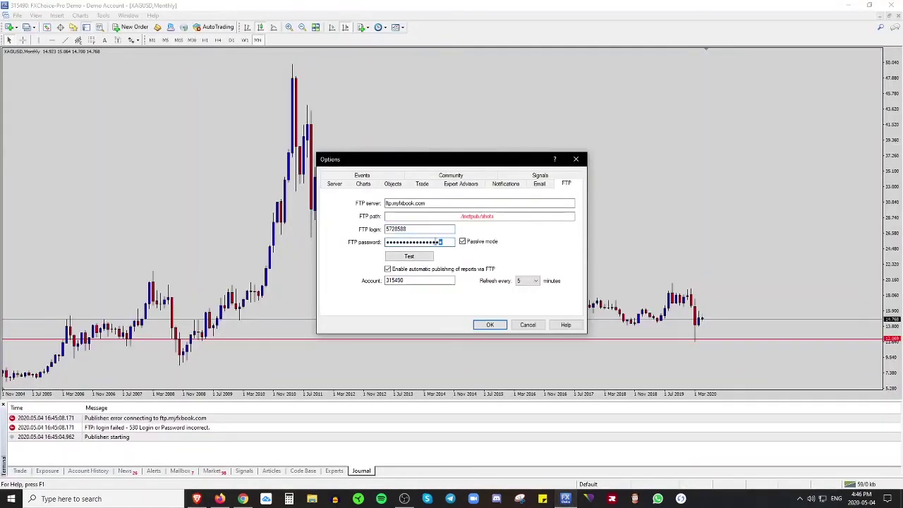
# - Retype the FTP password, send another test report, and save the FTP settings
pyautogui.moveTo(442, 242); pyautogui.dragTo(385, 238)
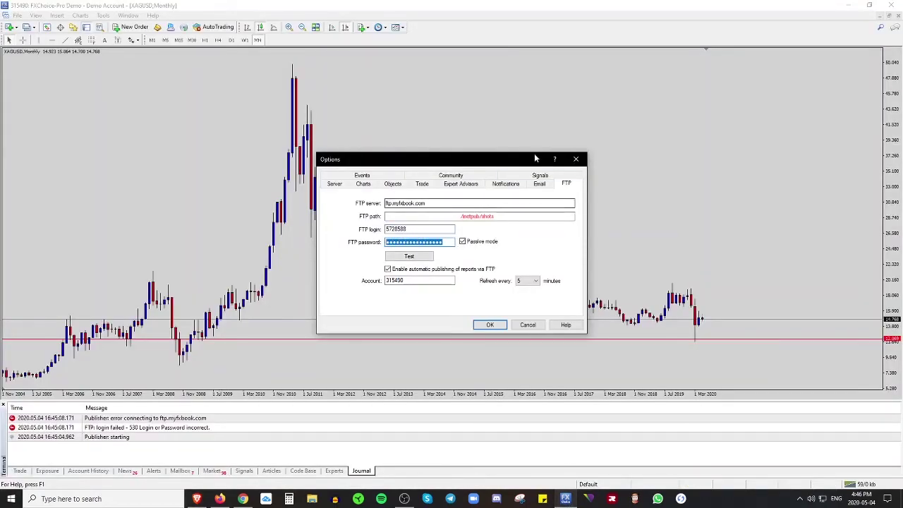
pyautogui.press('BackSpace')
pyautogui.write('••')
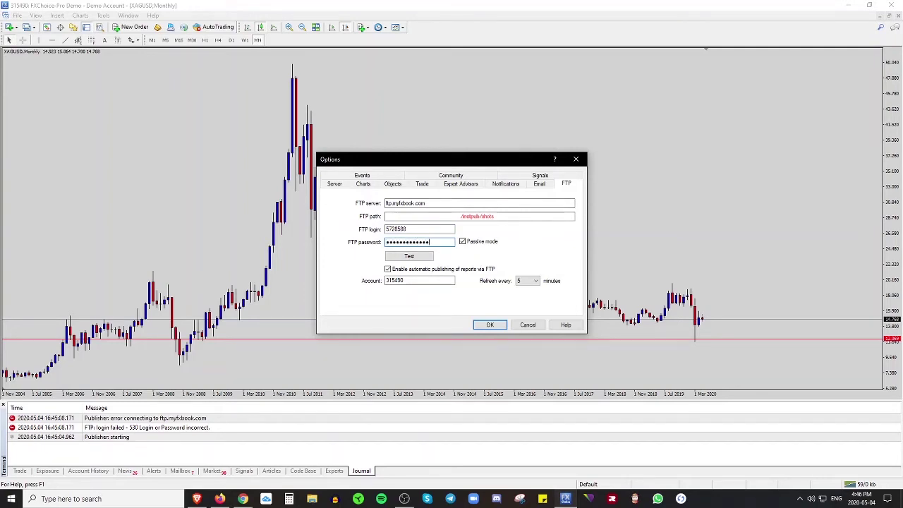
pyautogui.click(419, 259)
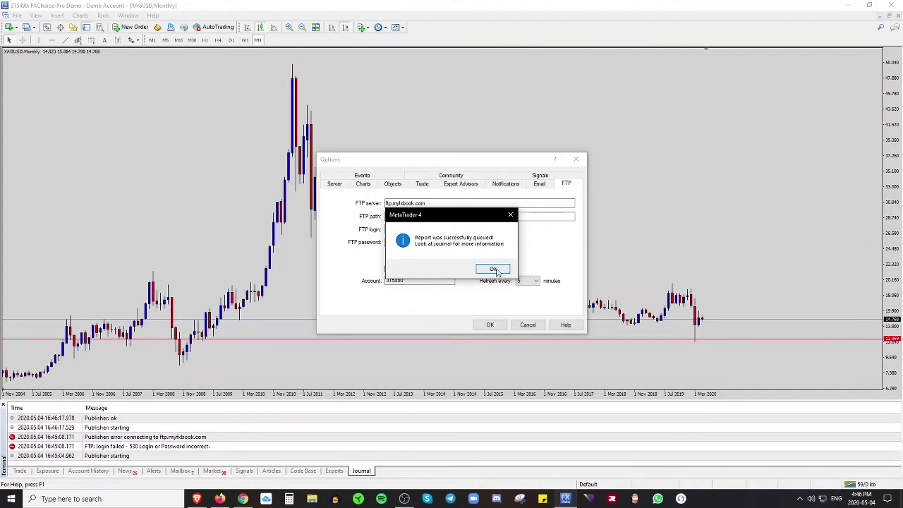
pyautogui.click(495, 271)
pyautogui.click(492, 325)
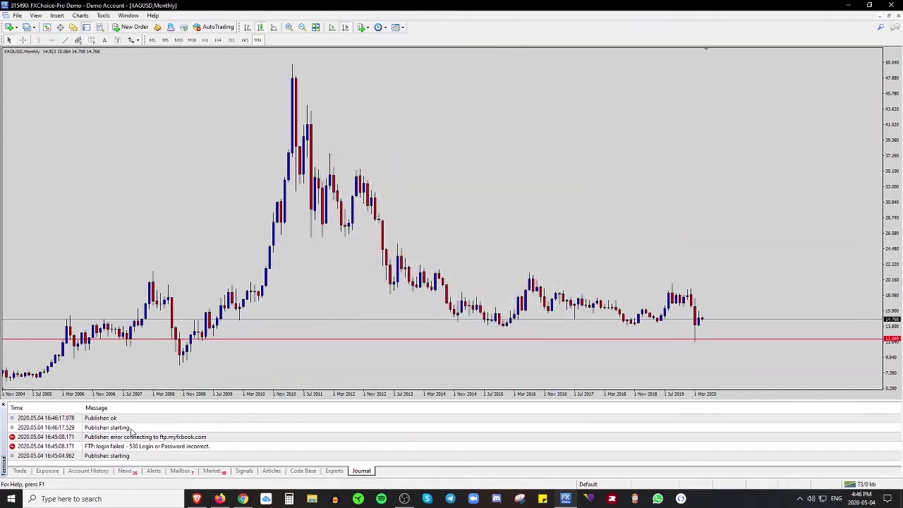
# - Confirm 'Publisher: ok' in the Journal, then show the Trade tab with a taller chart
pyautogui.click(123, 427)
pyautogui.click(120, 418)
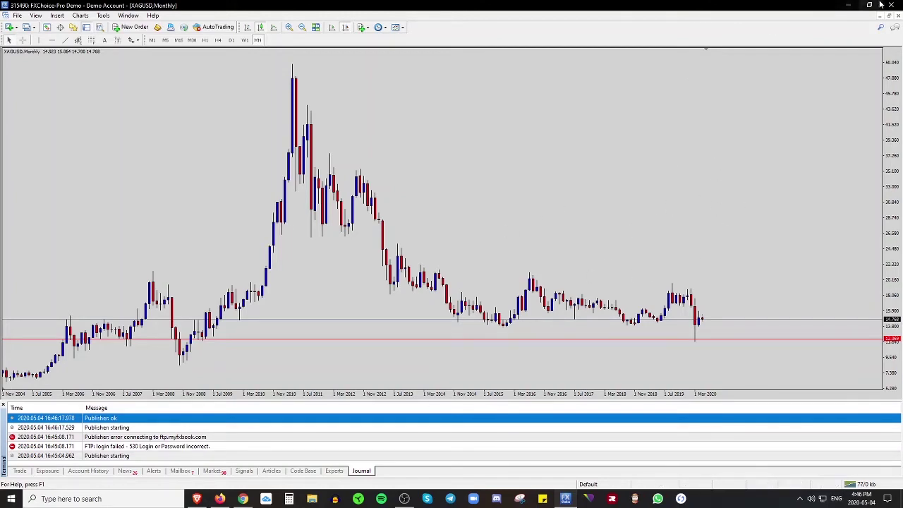
pyautogui.click(20, 472)
pyautogui.moveTo(209, 408); pyautogui.dragTo(208, 431)
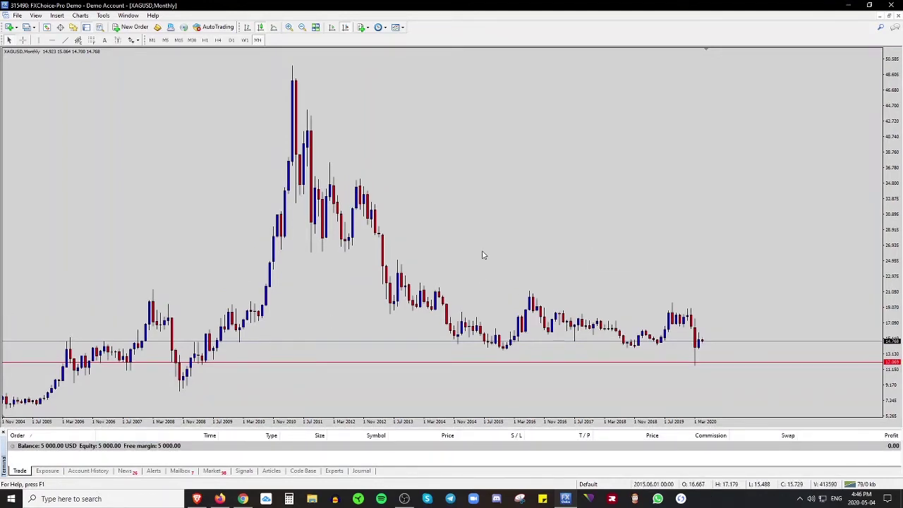
# - Reload Myfxbook's accounts page and read the 'New System Added' activity notification
pyautogui.click(846, 7)
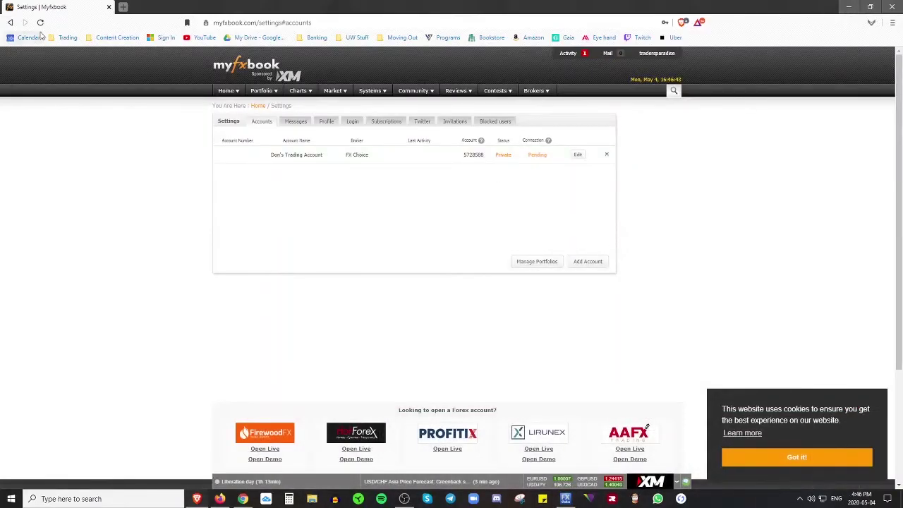
pyautogui.click(40, 23)
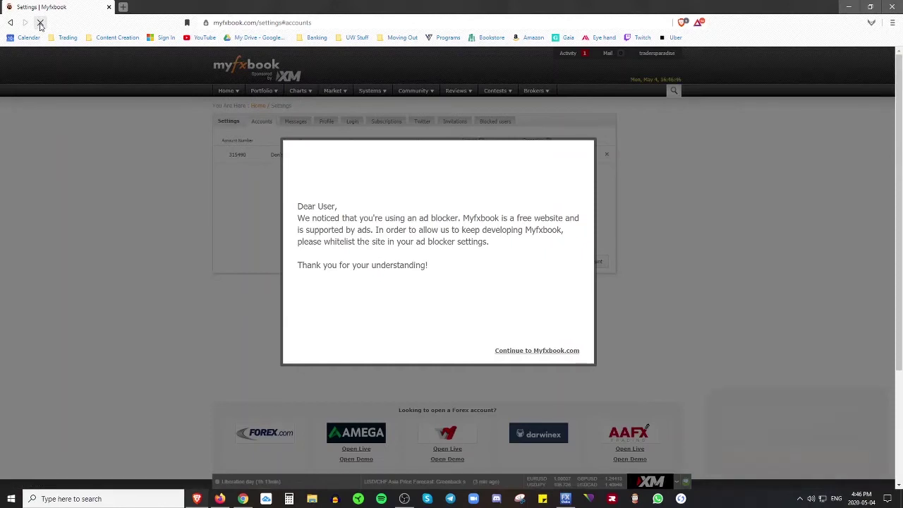
pyautogui.click(534, 352)
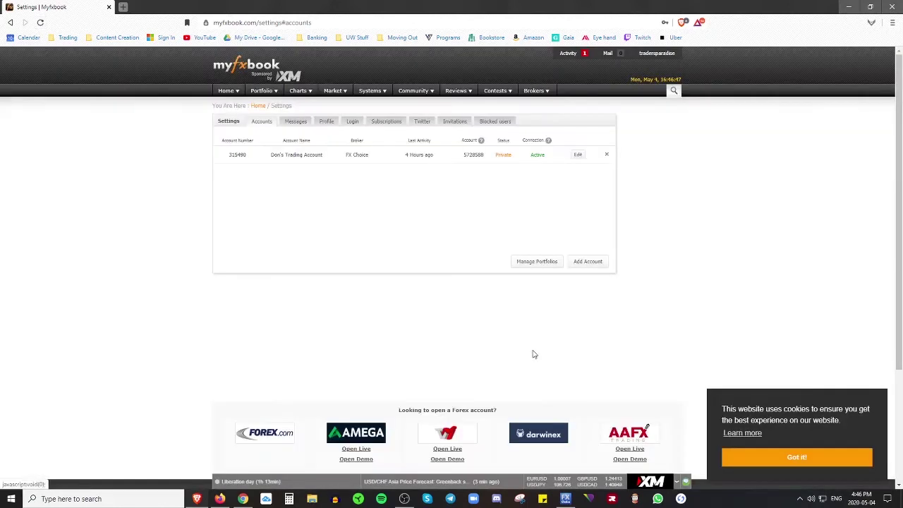
pyautogui.click(565, 55)
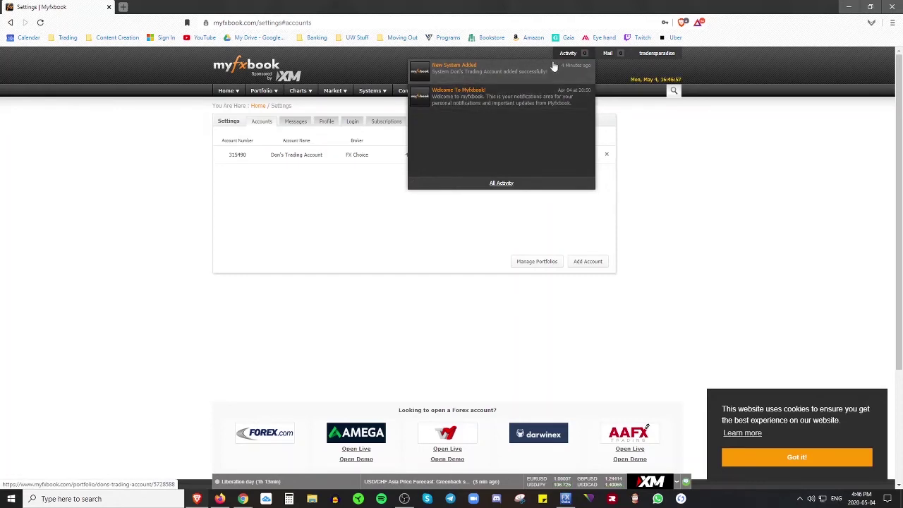
pyautogui.click(330, 236)
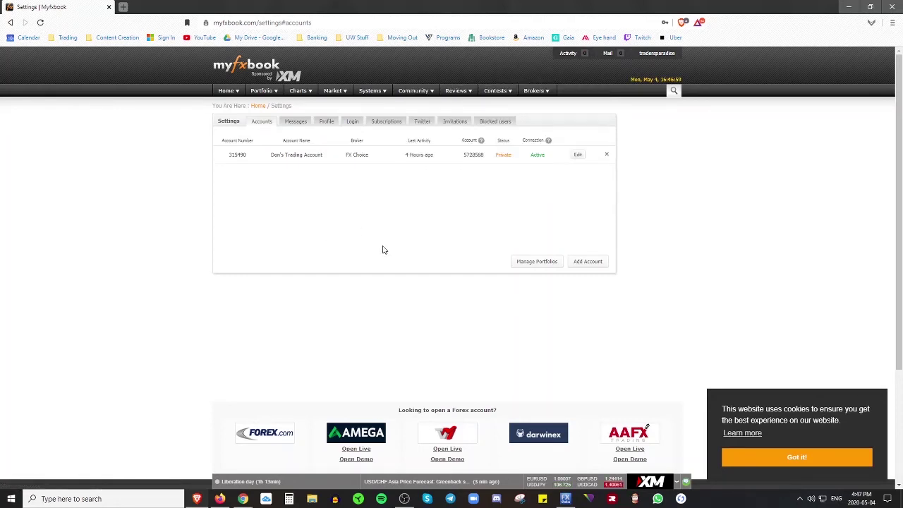
# - Verify the account's connection shows Active, then bring MetaTrader 4 back to the front
pyautogui.doubleClick(538, 154)
pyautogui.click(425, 231)
pyautogui.moveTo(436, 156); pyautogui.dragTo(404, 155)
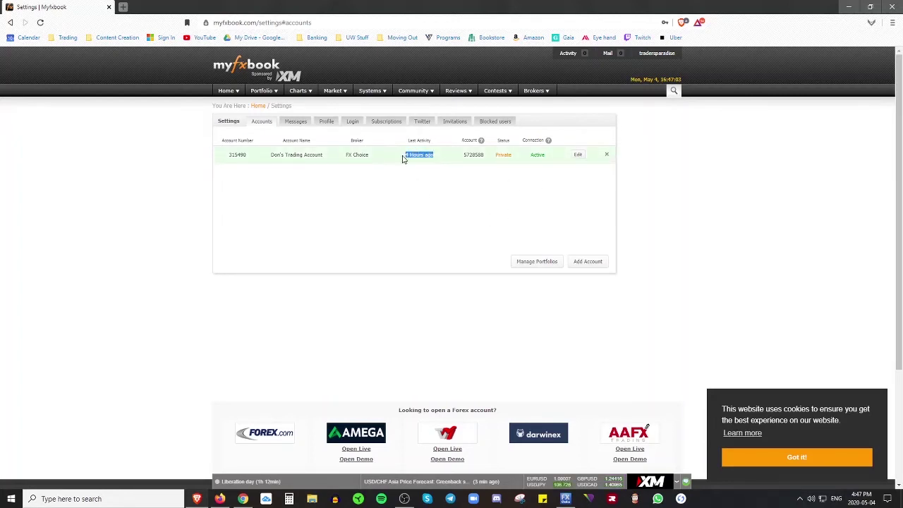
pyautogui.click(407, 226)
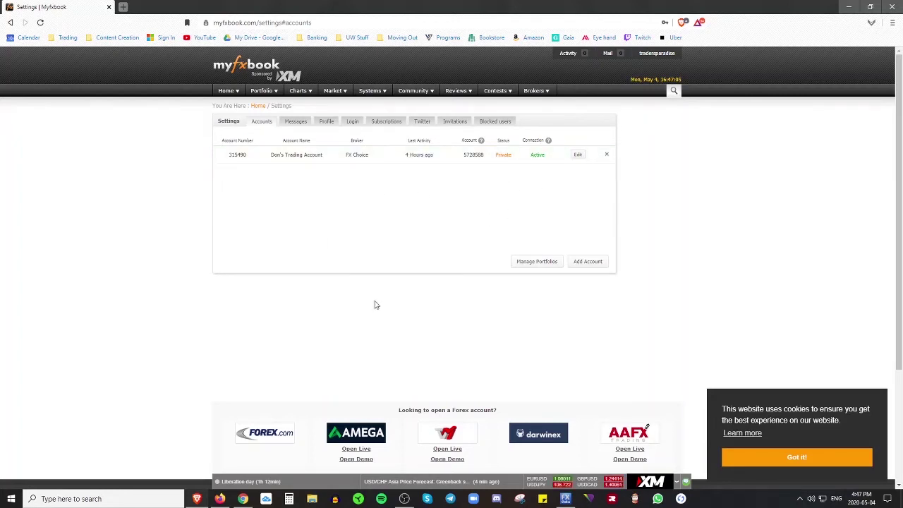
pyautogui.click(566, 499)
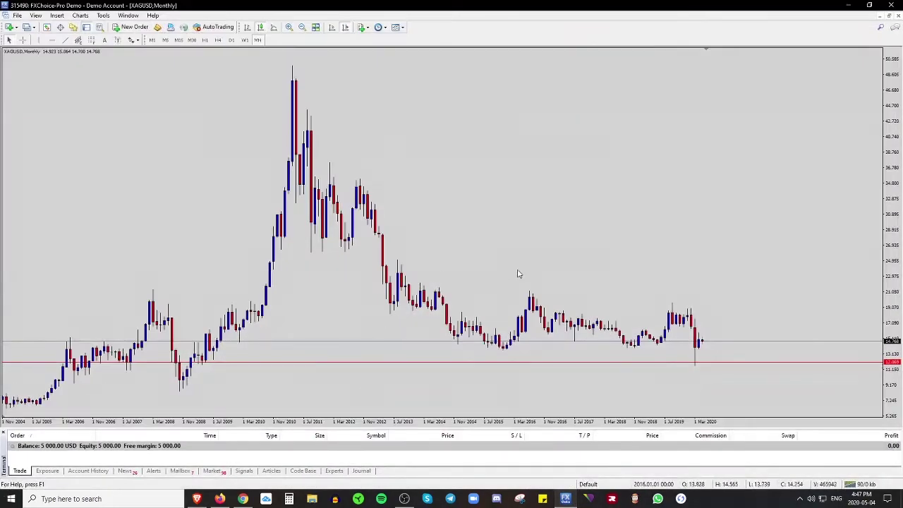
pyautogui.click(850, 5)
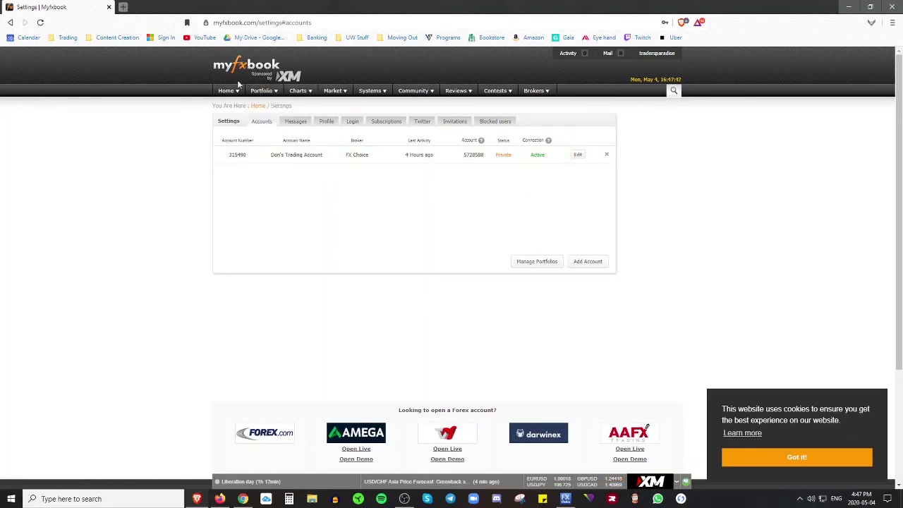
pyautogui.click(566, 499)
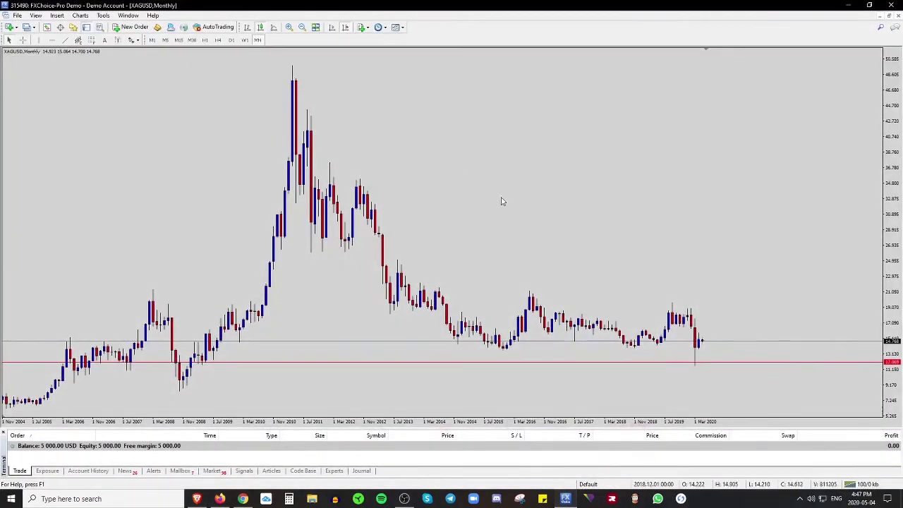
# - Switch the XAGUSD chart to the H1 timeframe and browse its context menu
pyautogui.click(204, 40)
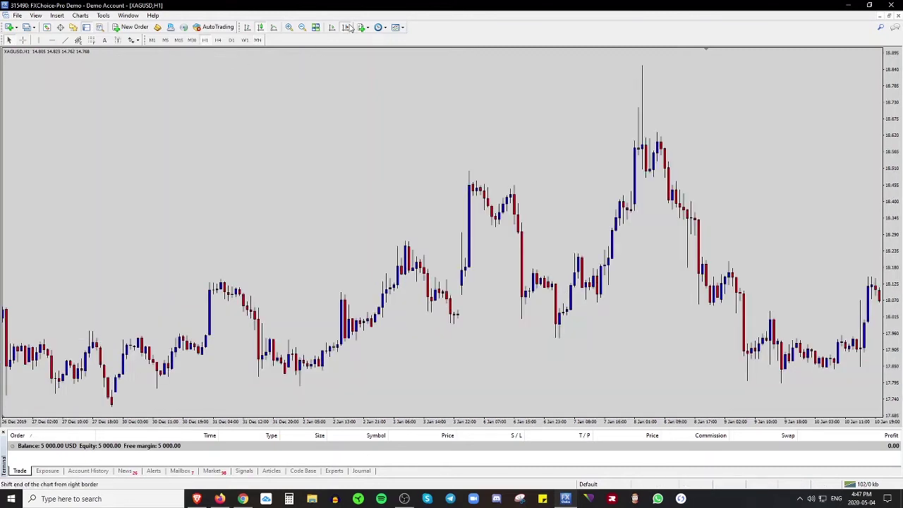
pyautogui.rightClick(733, 306)
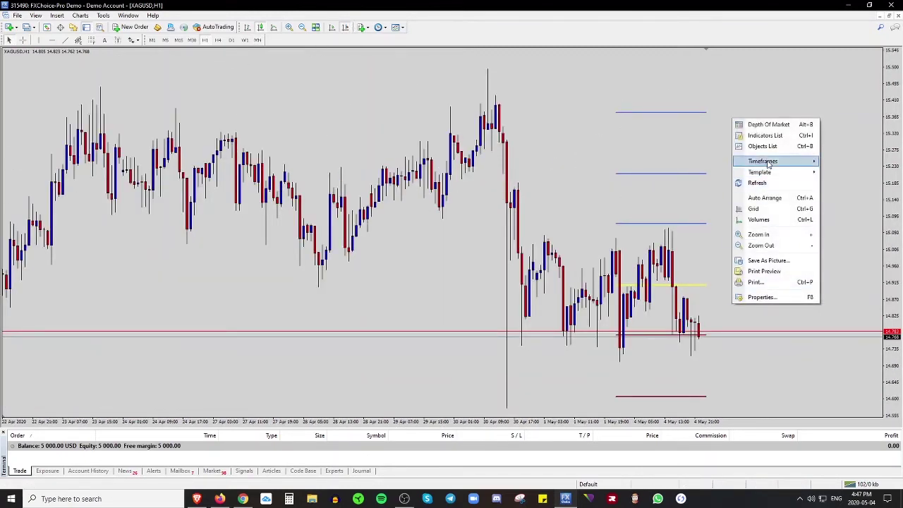
pyautogui.moveTo(770, 162)
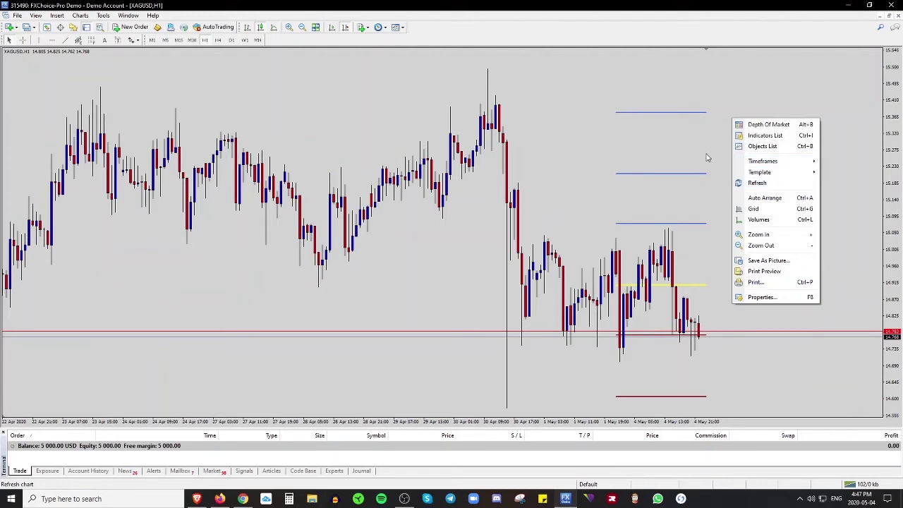
pyautogui.click(720, 195)
pyautogui.rightClick(720, 199)
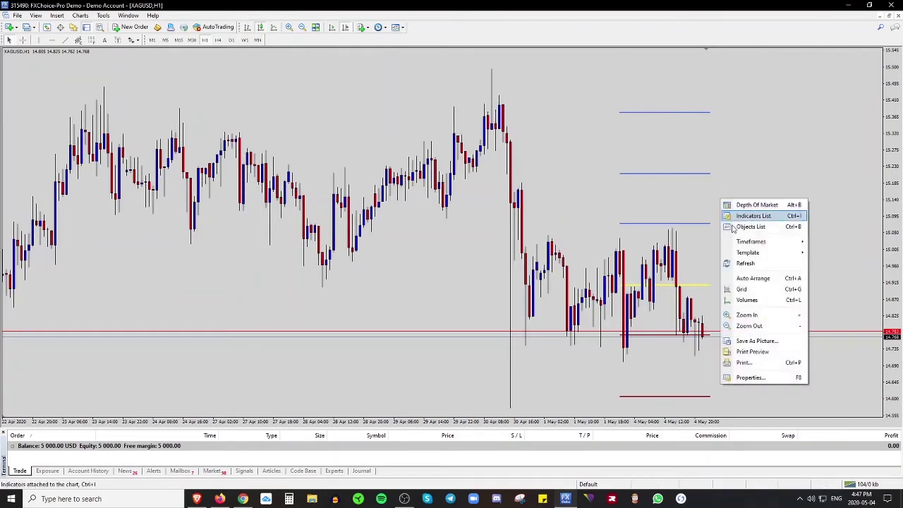
pyautogui.click(741, 172)
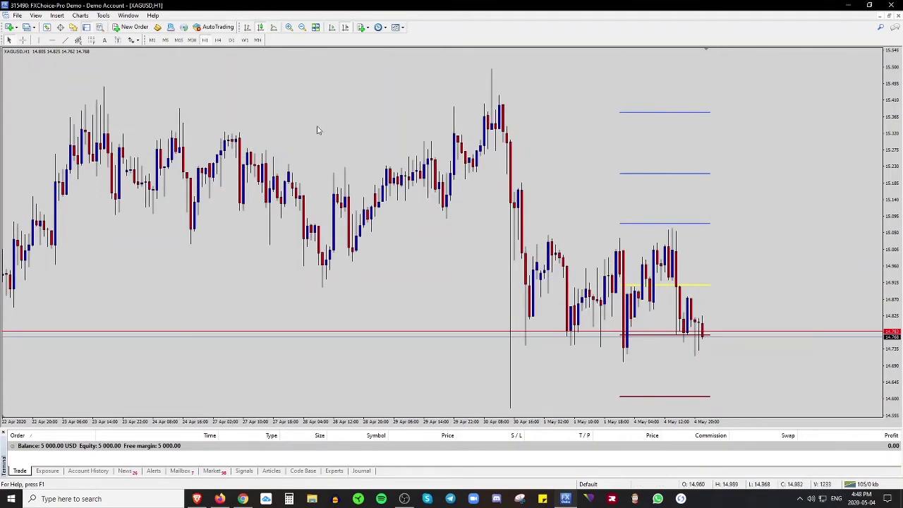
# - Browse the New Chart symbol list, Profiles list and chart context menu without choosing anything
pyautogui.click(9, 27)
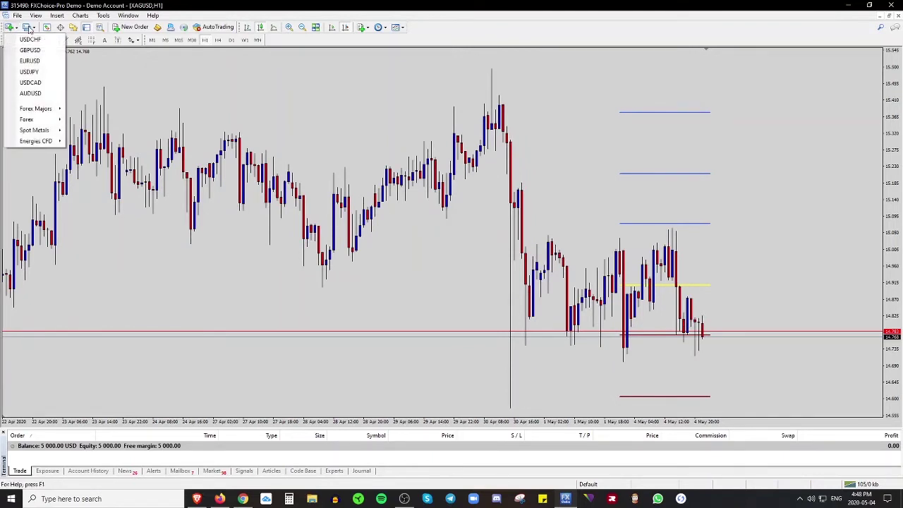
pyautogui.click(30, 28)
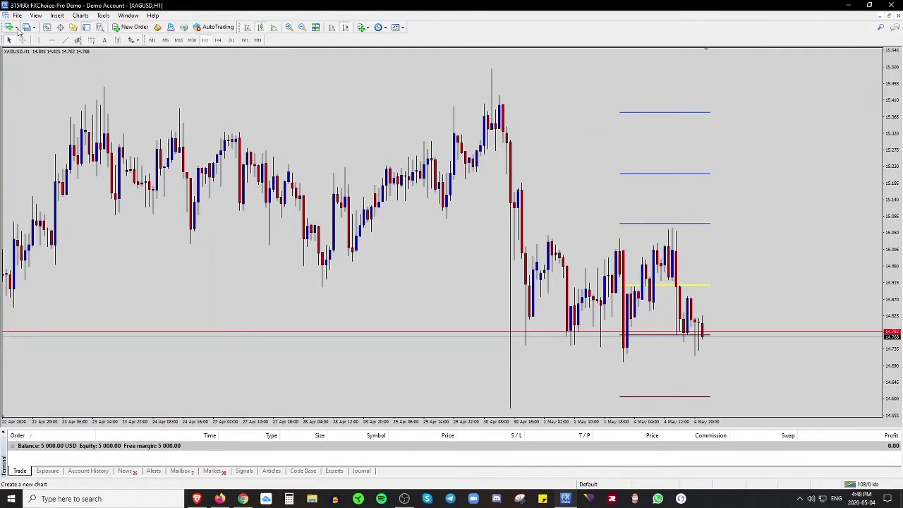
pyautogui.click(17, 28)
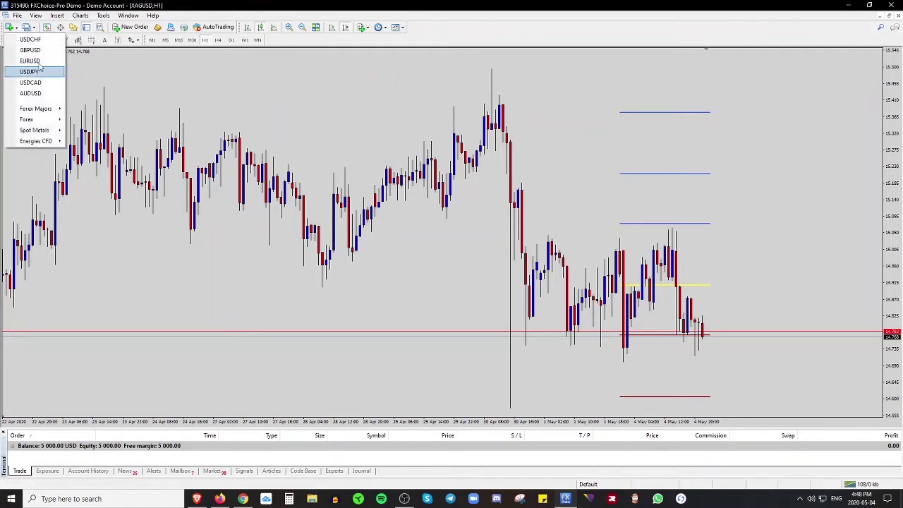
pyautogui.click(29, 28)
pyautogui.click(31, 28)
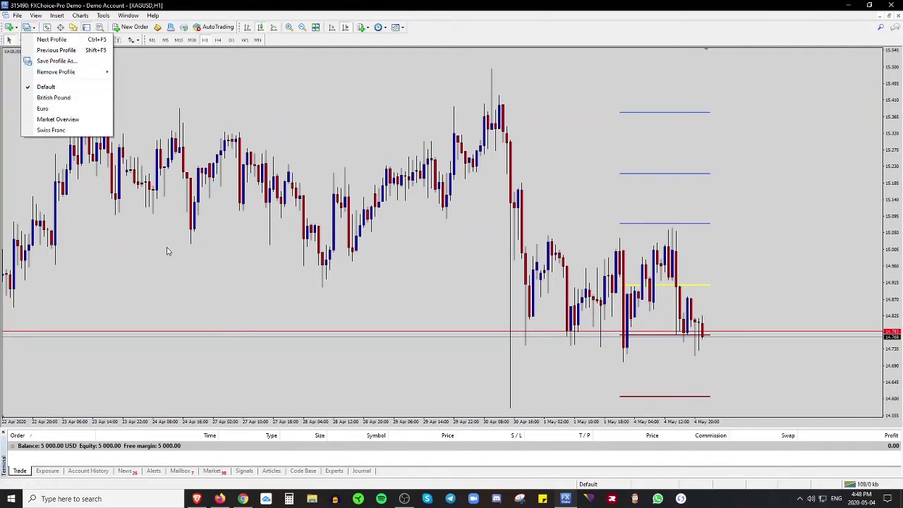
pyautogui.click(167, 251)
pyautogui.scroll(3, 266, 275)
pyautogui.scroll(-1, 376, 303)
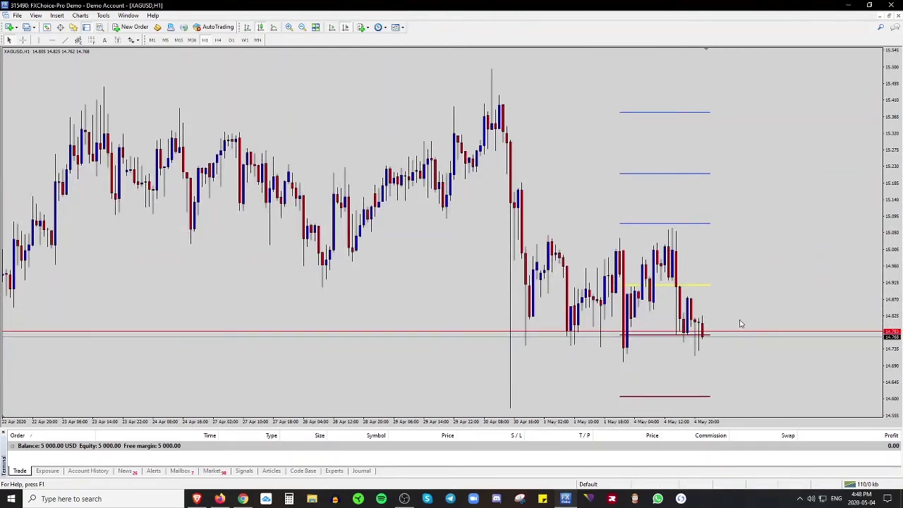
pyautogui.rightClick(747, 248)
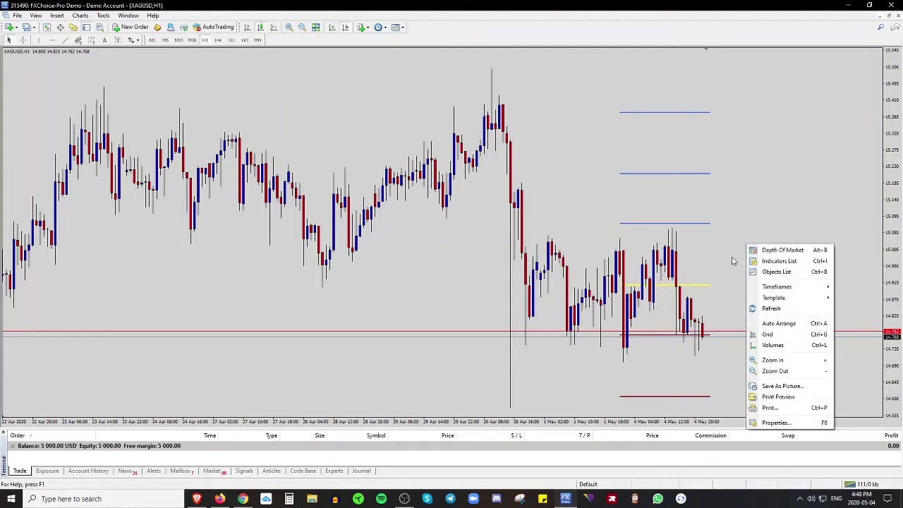
pyautogui.click(763, 203)
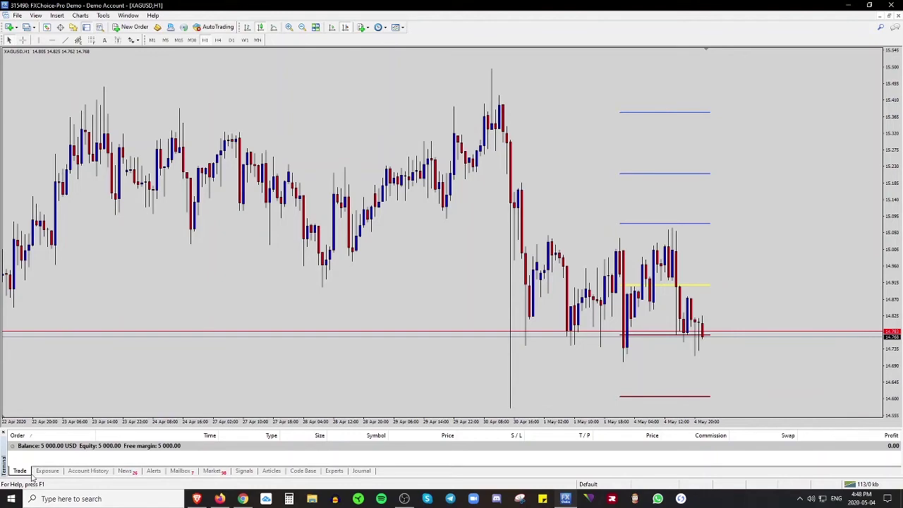
# - Open a new EURUSD chart and apply the Clean Template to it
pyautogui.click(9, 27)
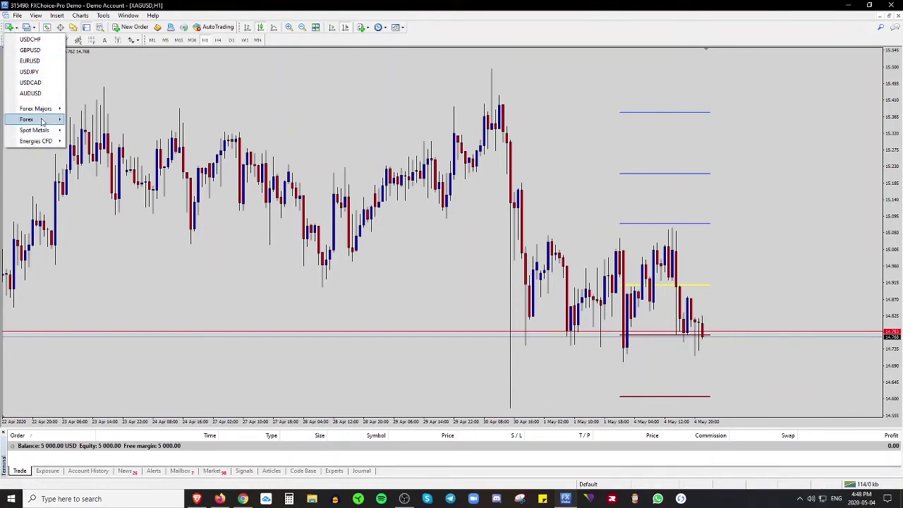
pyautogui.moveTo(39, 109)
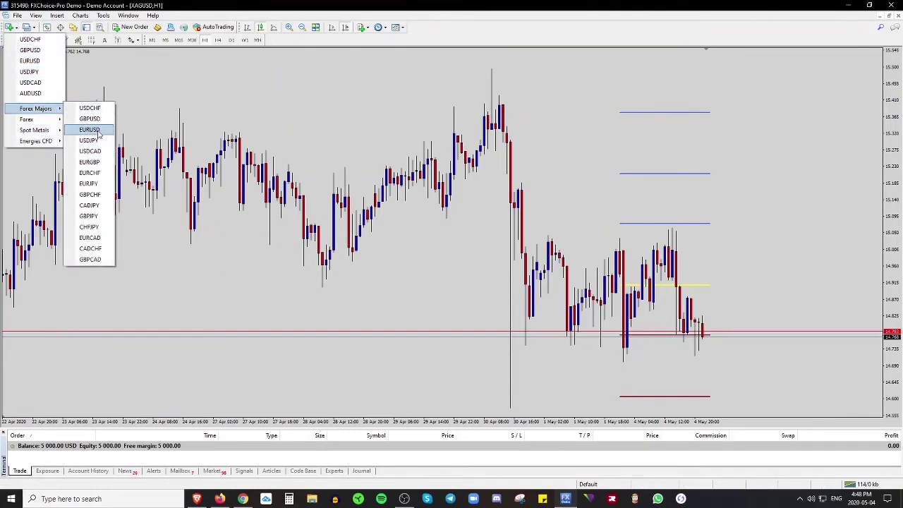
pyautogui.click(98, 132)
pyautogui.rightClick(526, 177)
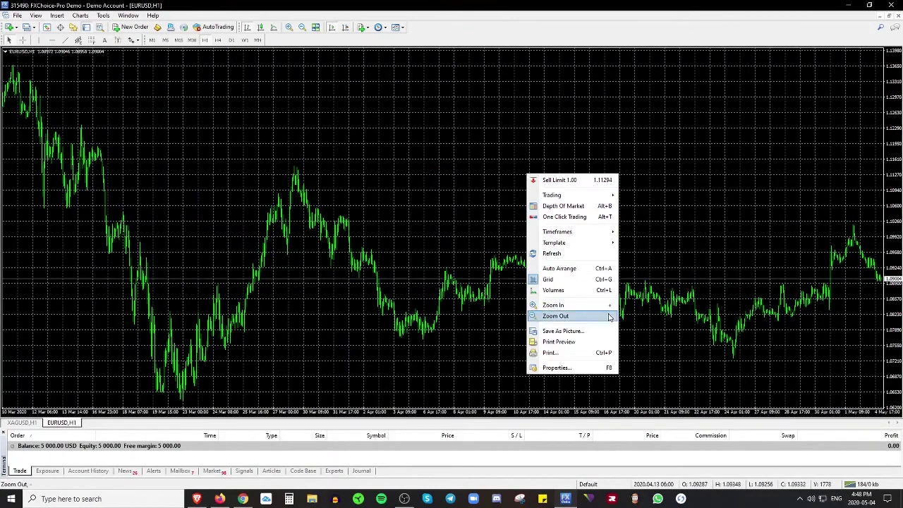
pyautogui.moveTo(599, 243)
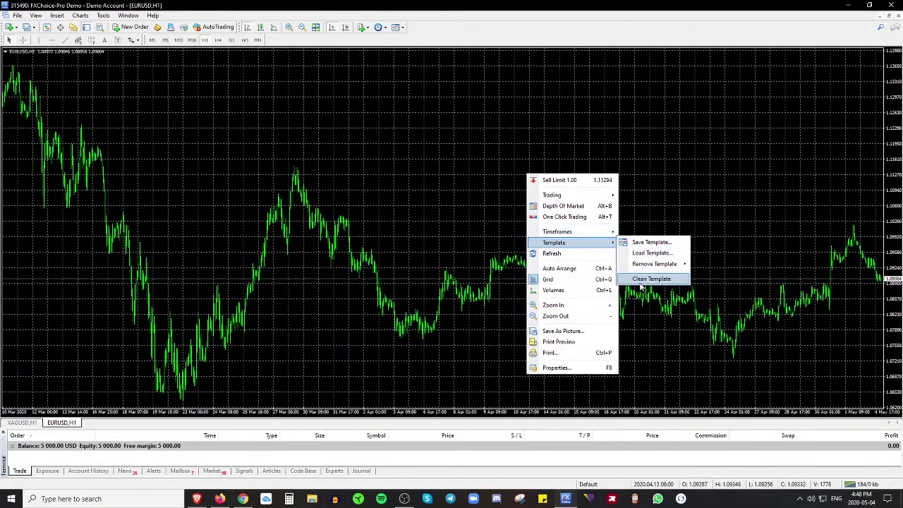
pyautogui.click(651, 279)
# - Buy 1.00 lot of EURUSD at market, filled at 1.09000
pyautogui.rightClick(711, 206)
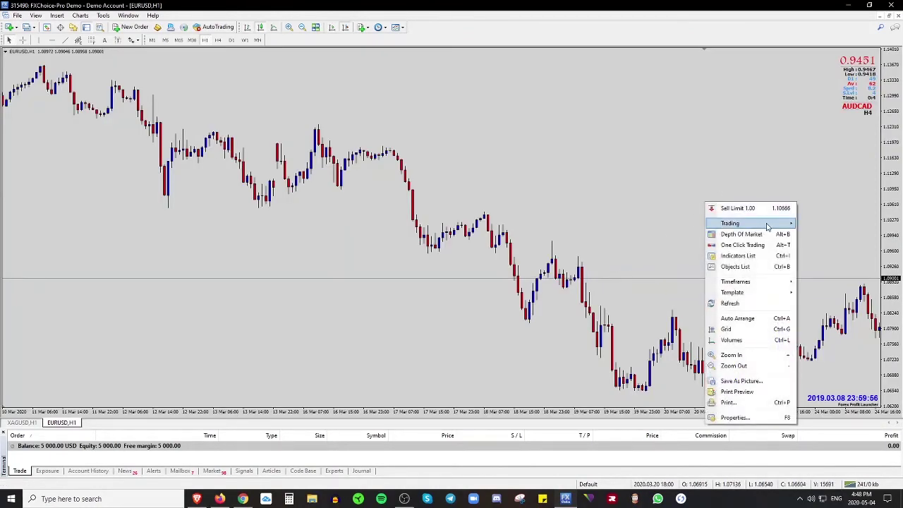
pyautogui.moveTo(765, 223)
pyautogui.click(819, 264)
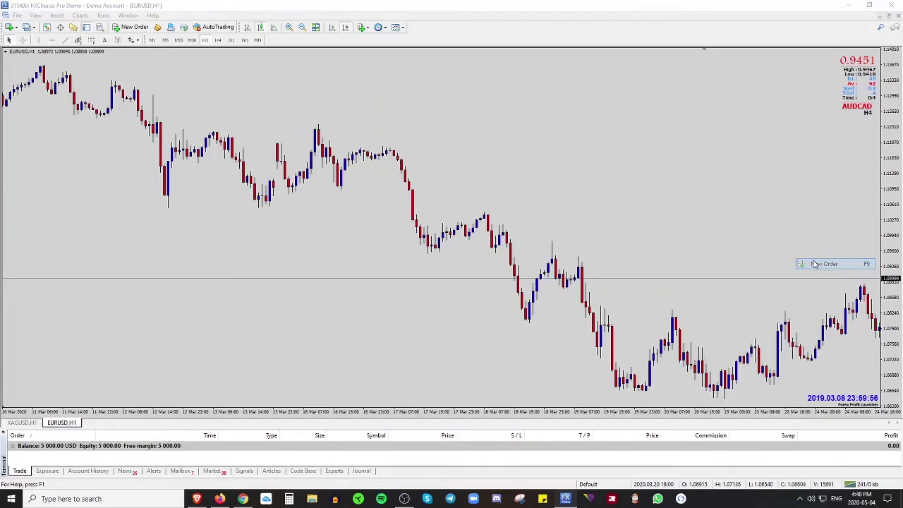
pyautogui.moveTo(187, 34); pyautogui.dragTo(624, 76)
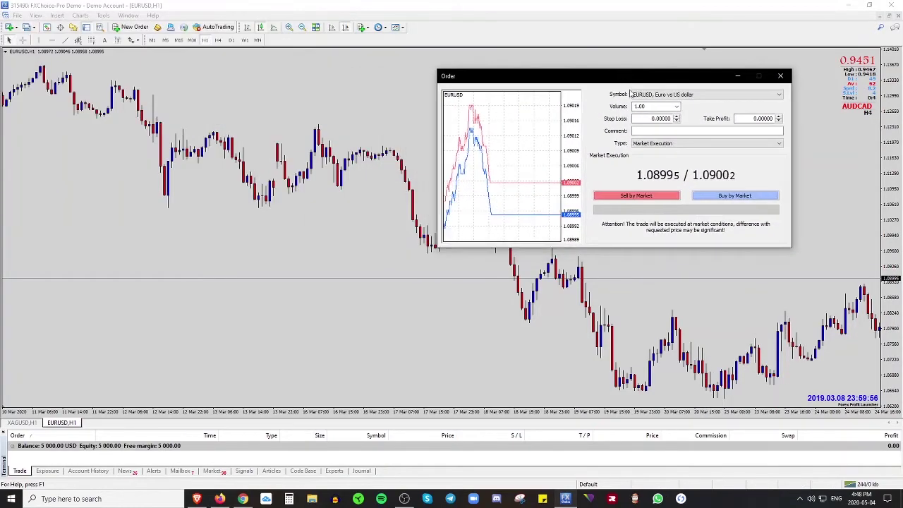
pyautogui.doubleClick(653, 119)
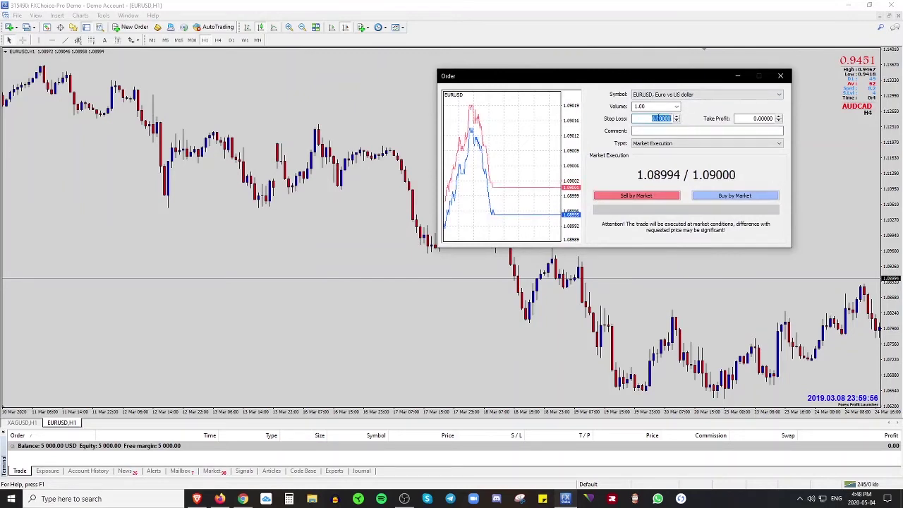
pyautogui.click(724, 198)
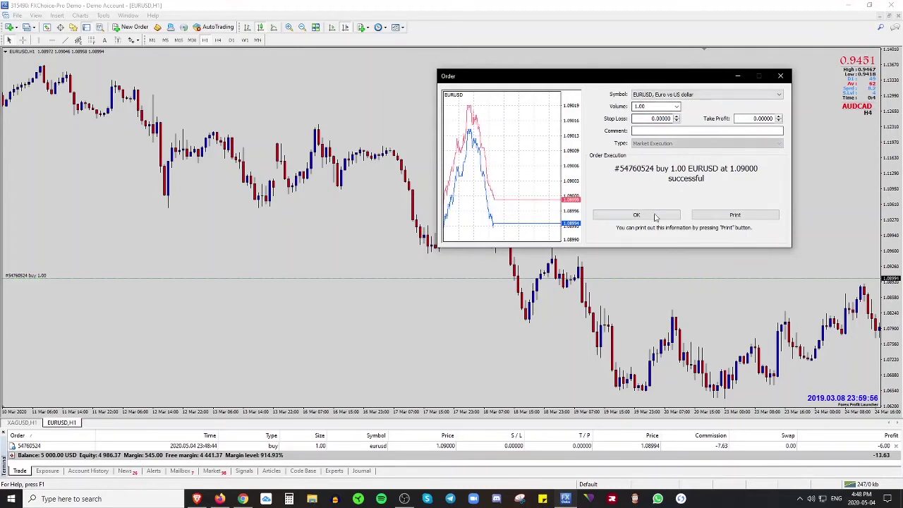
pyautogui.click(637, 215)
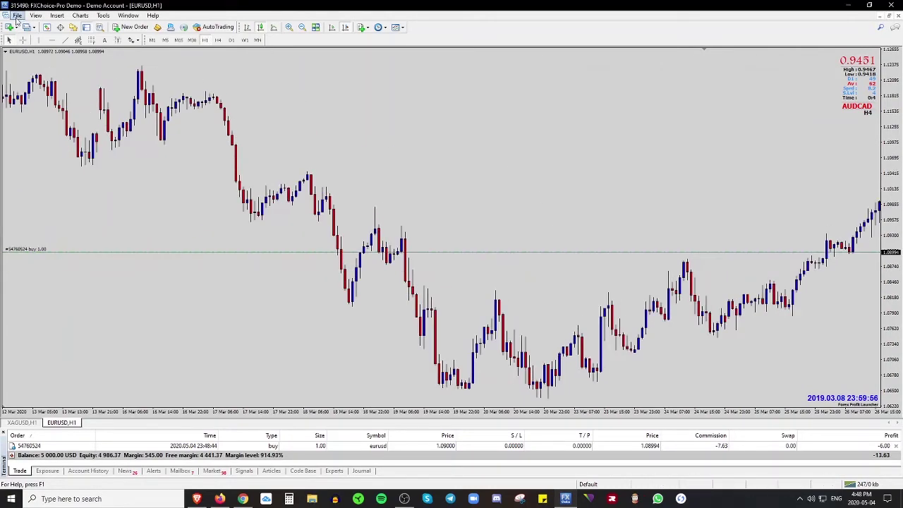
# - Open a new AUDUSD H1 chart and apply the Clean Template to it
pyautogui.click(15, 28)
pyautogui.click(28, 89)
pyautogui.rightClick(642, 187)
pyautogui.moveTo(696, 256)
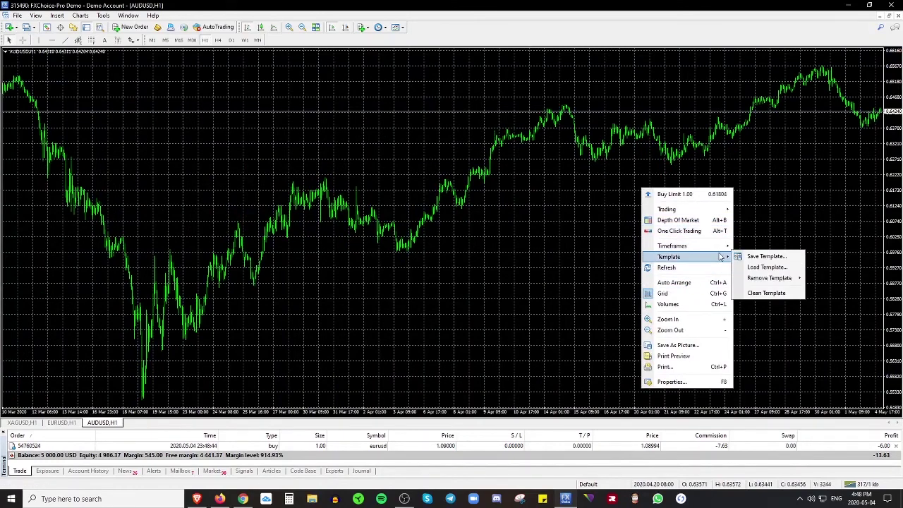
pyautogui.click(766, 293)
pyautogui.rightClick(672, 163)
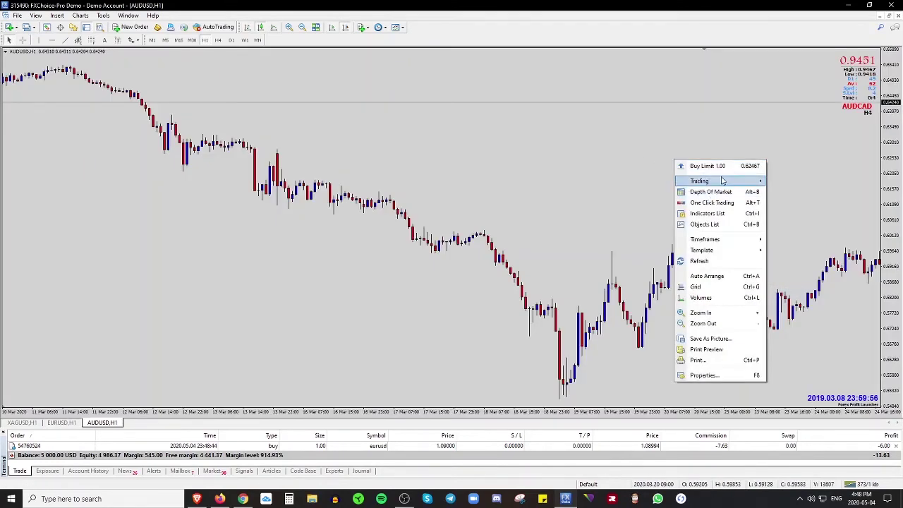
pyautogui.click(345, 27)
# - Sell 1.00 lot of AUDUSD at market, filled at 0.64237
pyautogui.rightClick(688, 203)
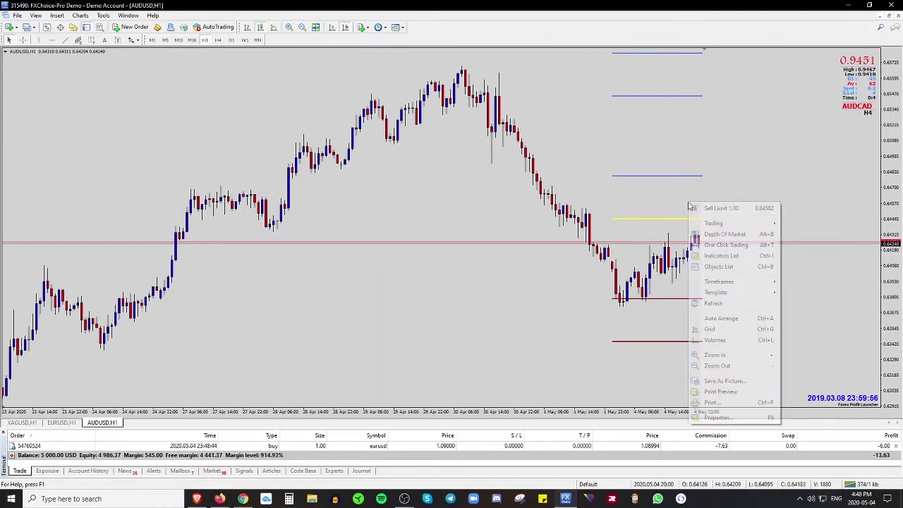
pyautogui.moveTo(741, 223)
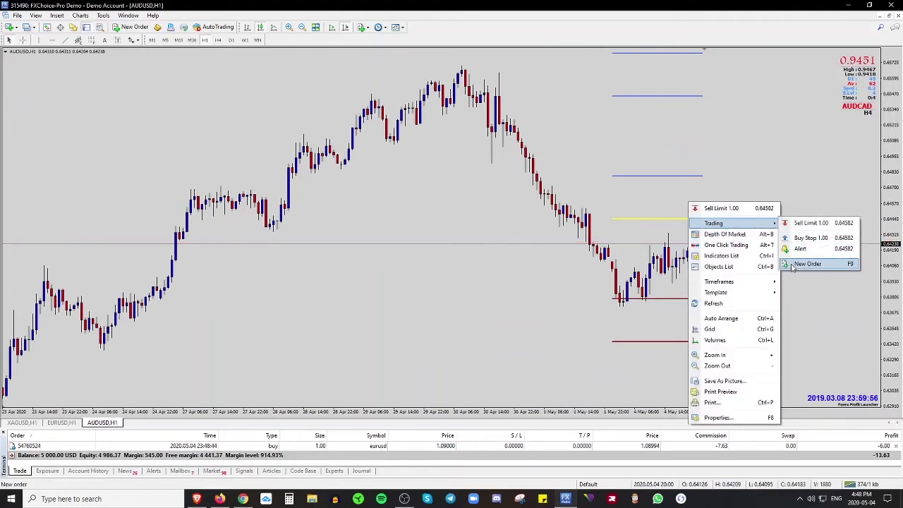
pyautogui.click(805, 263)
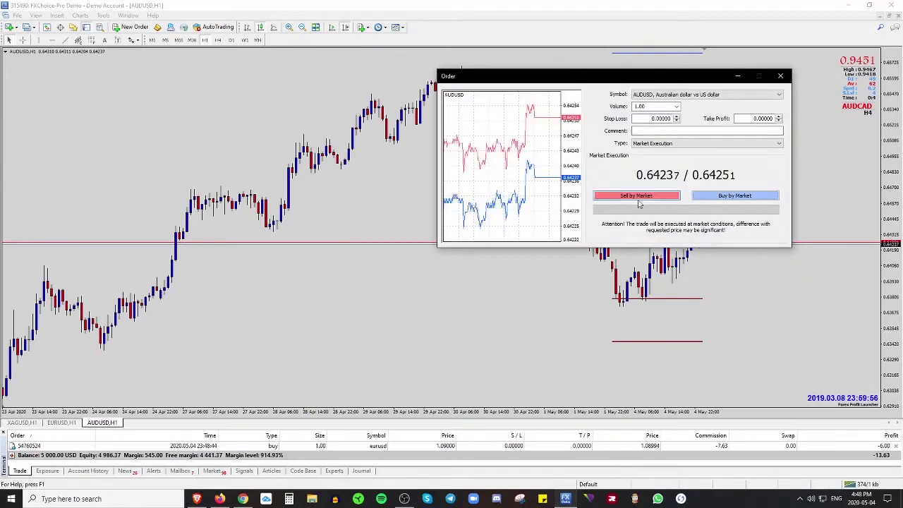
pyautogui.click(638, 197)
pyautogui.click(636, 215)
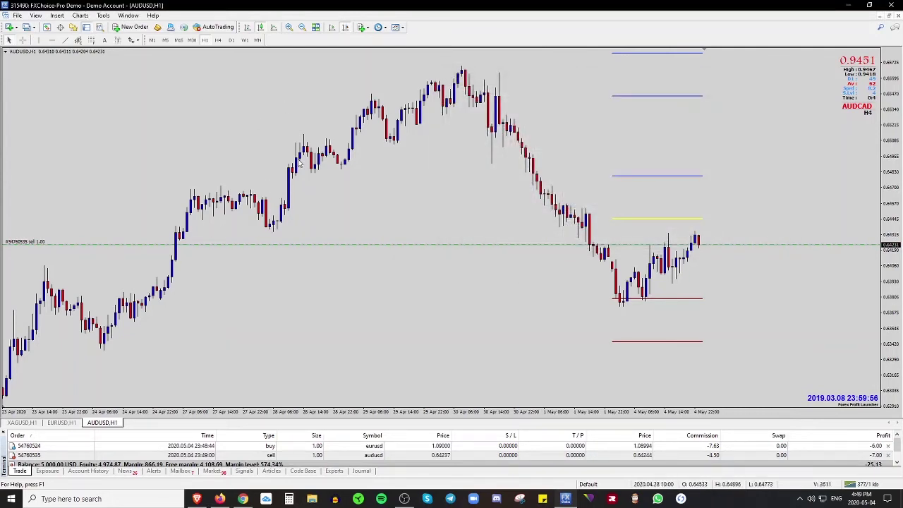
pyautogui.scroll(1, 540, 302)
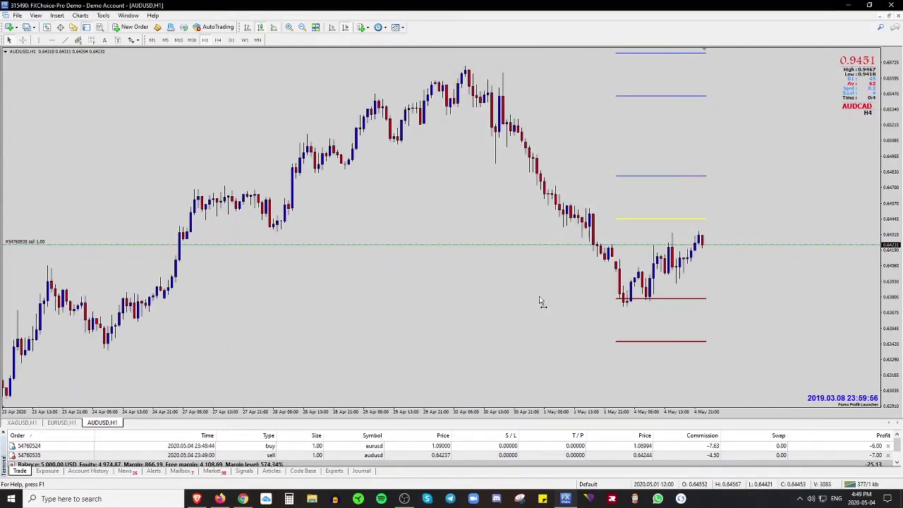
pyautogui.click(10, 30)
# - Open a new GBPUSD H1 chart and apply the Clean Template to it
pyautogui.click(35, 53)
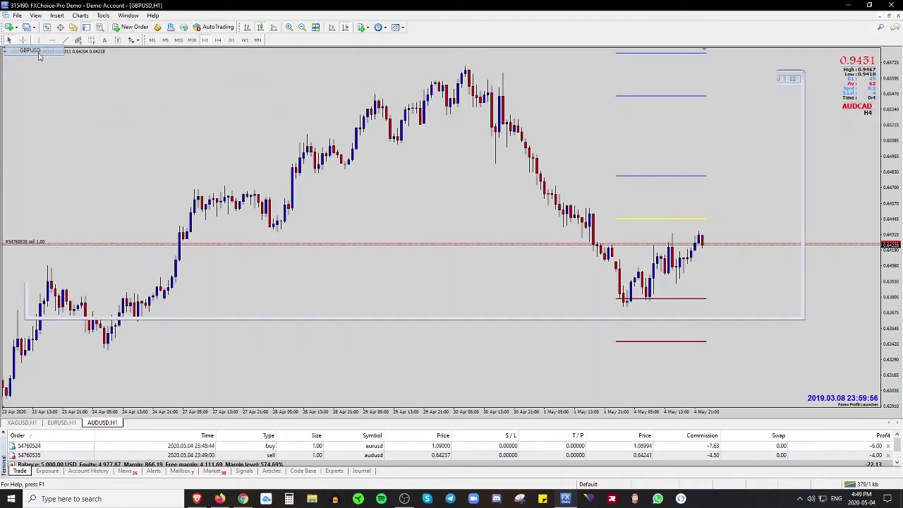
pyautogui.rightClick(624, 186)
pyautogui.moveTo(677, 255)
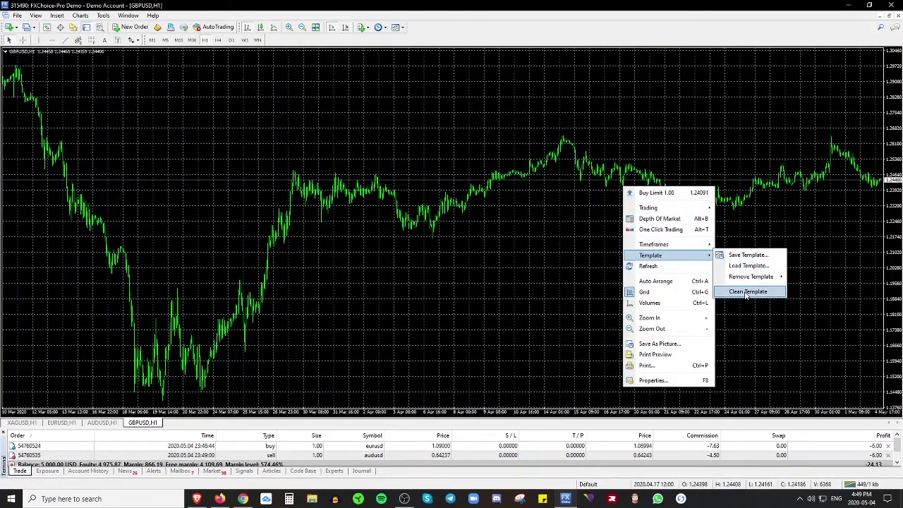
pyautogui.click(747, 292)
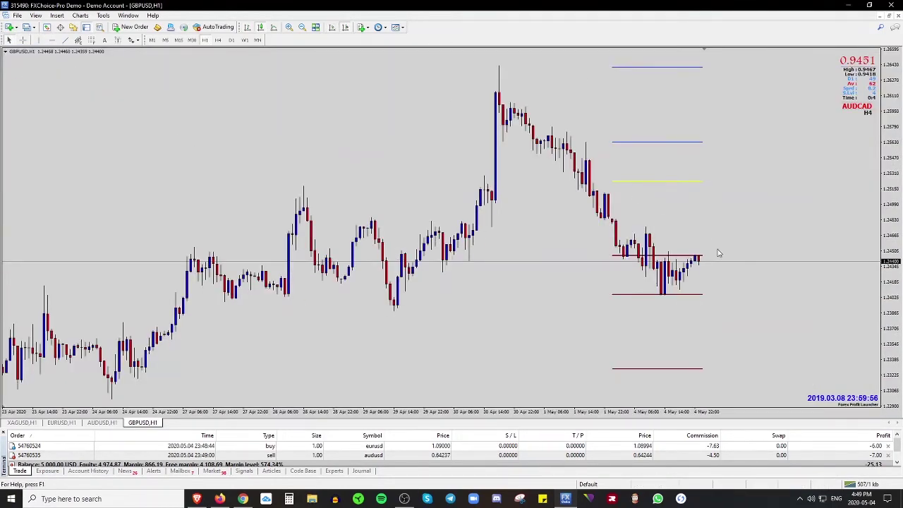
# - Sell 5.00 lots of GBPUSD at market, filled at 1.24402
pyautogui.rightClick(719, 253)
pyautogui.moveTo(762, 270)
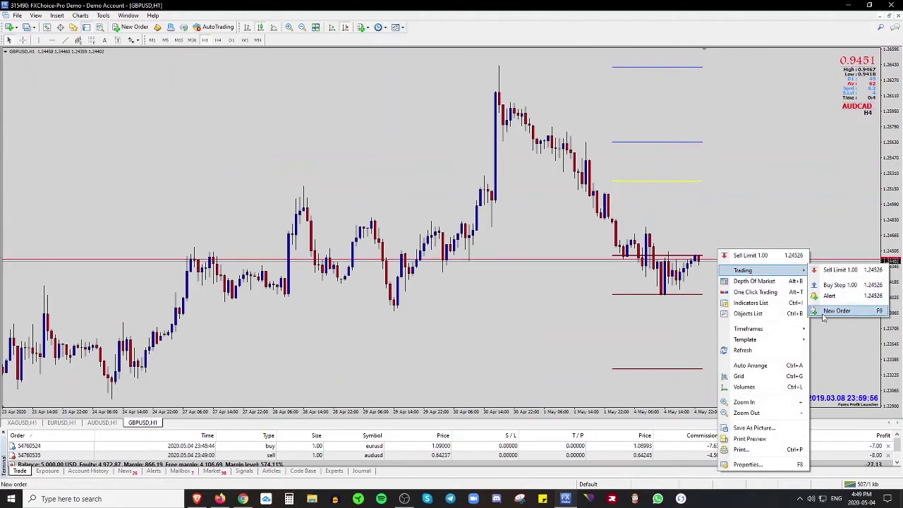
pyautogui.click(824, 315)
pyautogui.moveTo(607, 73); pyautogui.dragTo(346, 91)
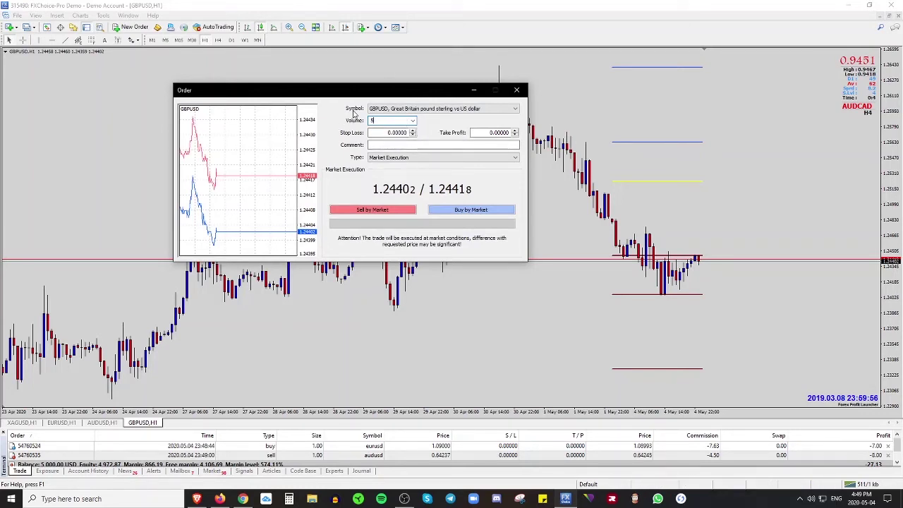
pyautogui.click(397, 210)
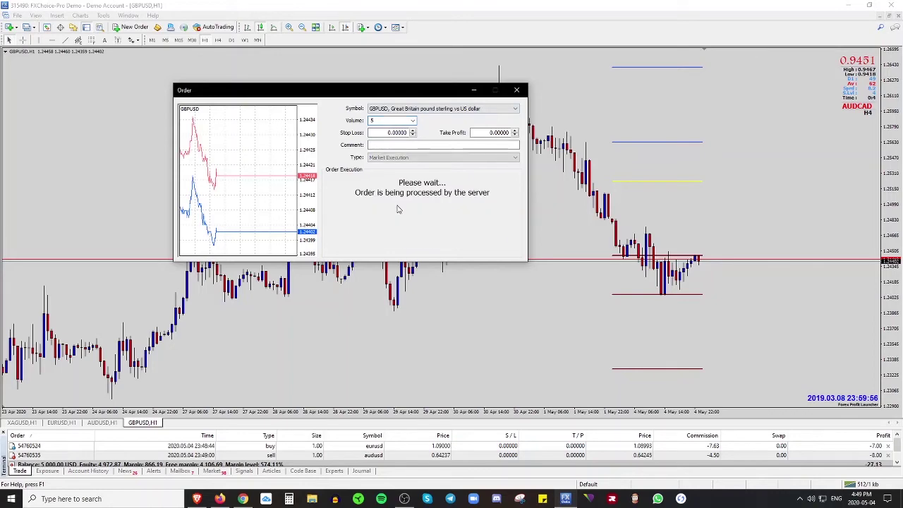
pyautogui.click(374, 229)
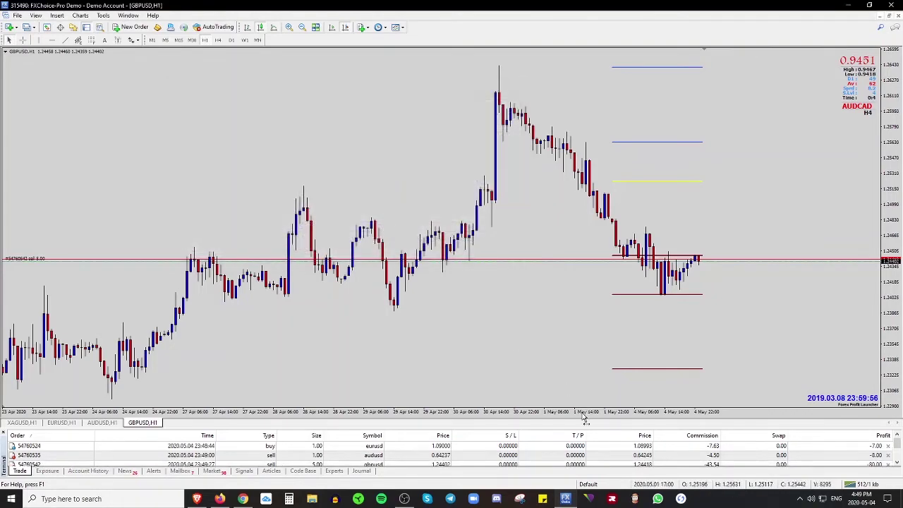
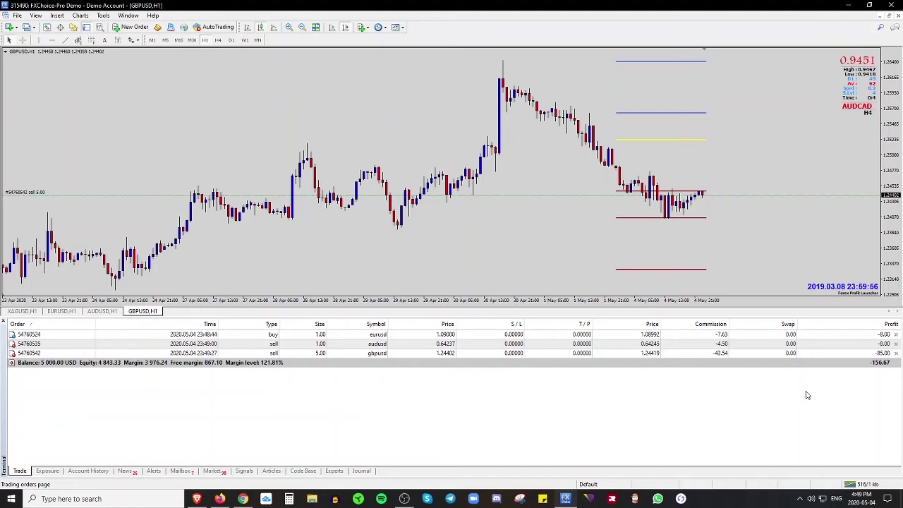
# - Accept one-click trading and close the EURUSD, GBPUSD and AUDUSD trades, leaving 4,844.33 USD
pyautogui.click(895, 354)
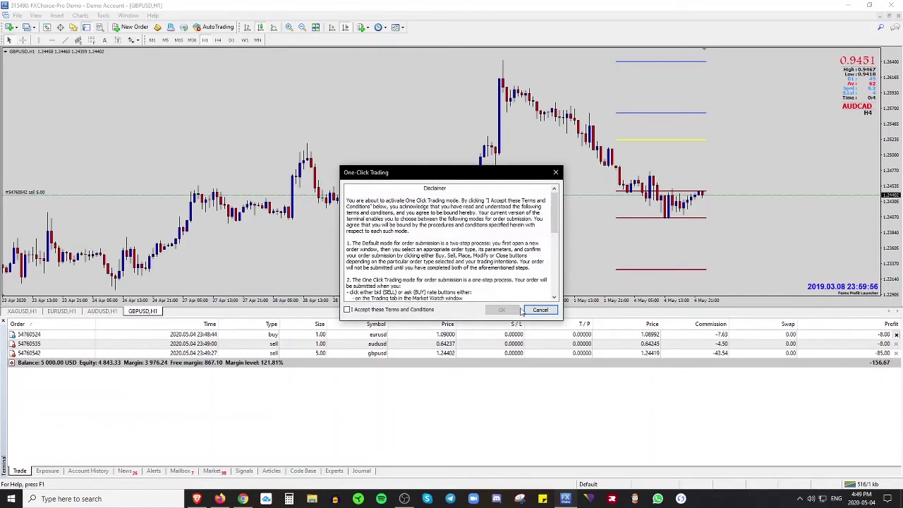
pyautogui.click(348, 311)
pyautogui.click(501, 311)
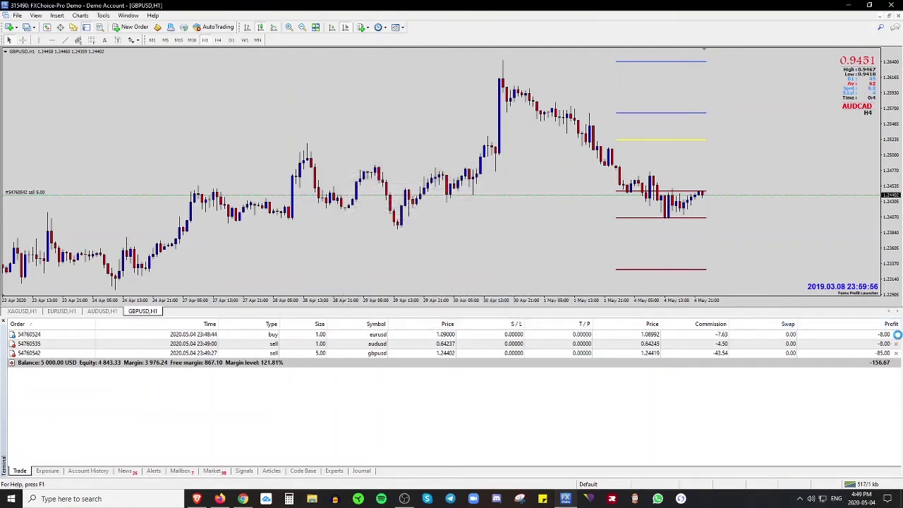
pyautogui.click(897, 335)
pyautogui.click(897, 335)
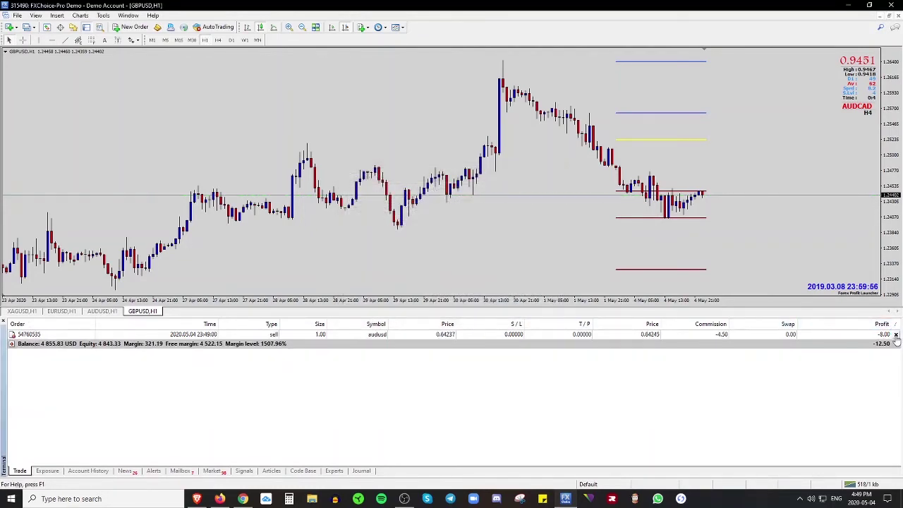
pyautogui.click(897, 335)
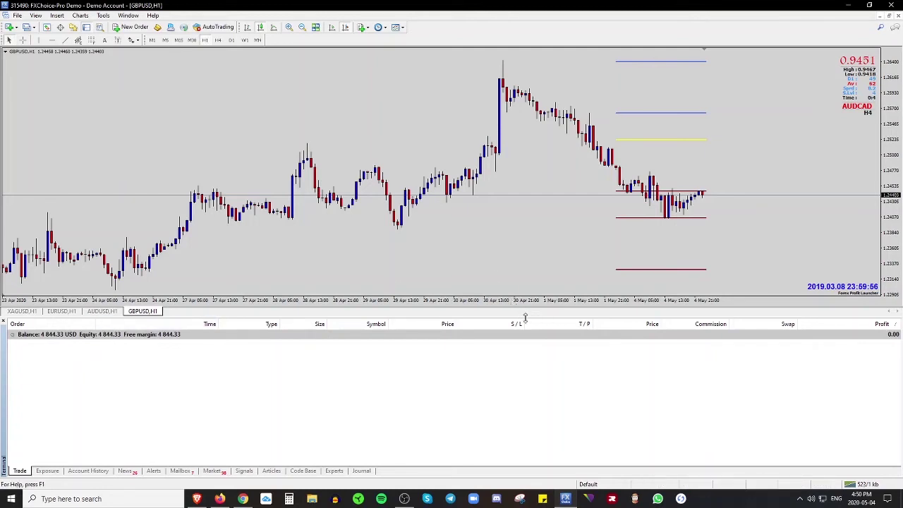
# - Enlarge the chart over the trade list and bring the Myfxbook browser forward
pyautogui.moveTo(526, 319); pyautogui.dragTo(522, 379)
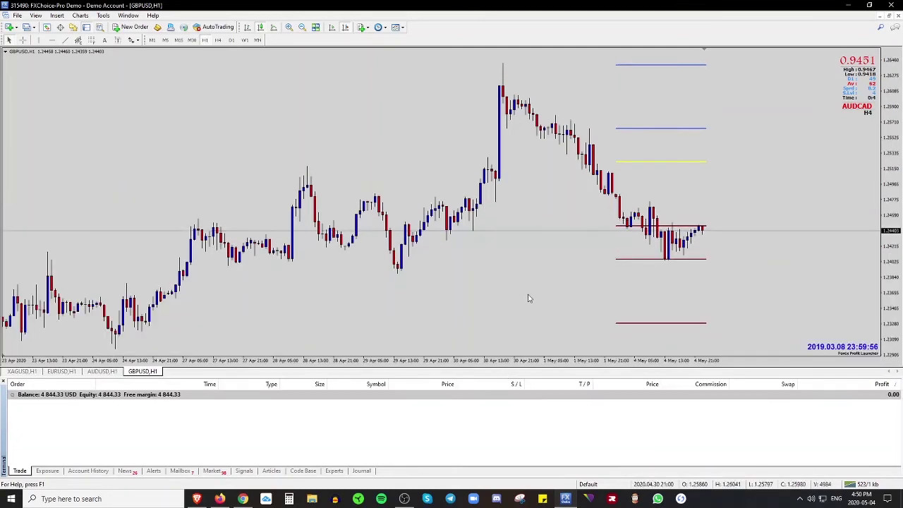
pyautogui.moveTo(631, 379); pyautogui.dragTo(626, 425)
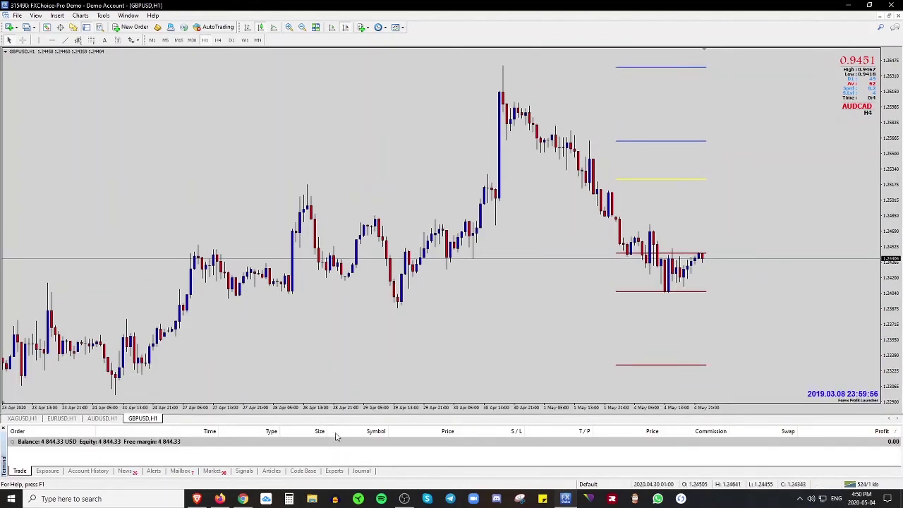
pyautogui.click(197, 499)
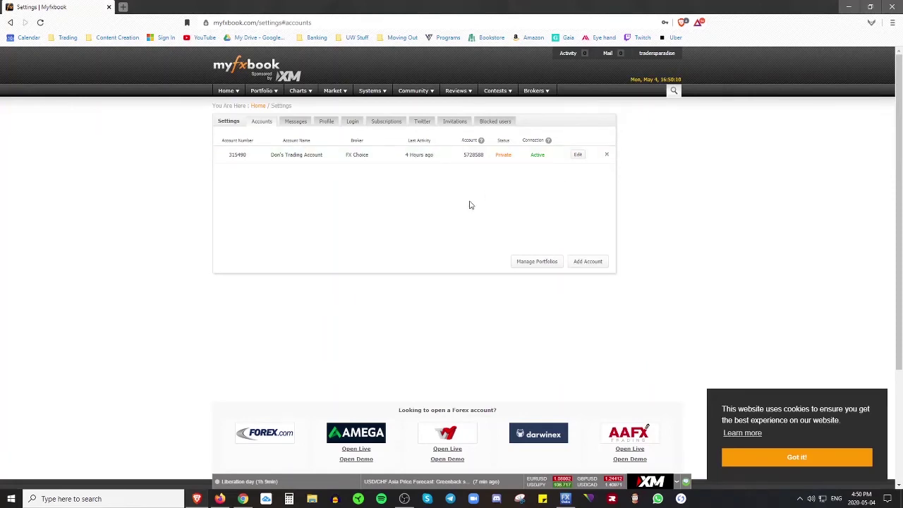
# - Open the trading account's Portfolio page and continue past the ad-blocker notice
pyautogui.moveTo(270, 96)
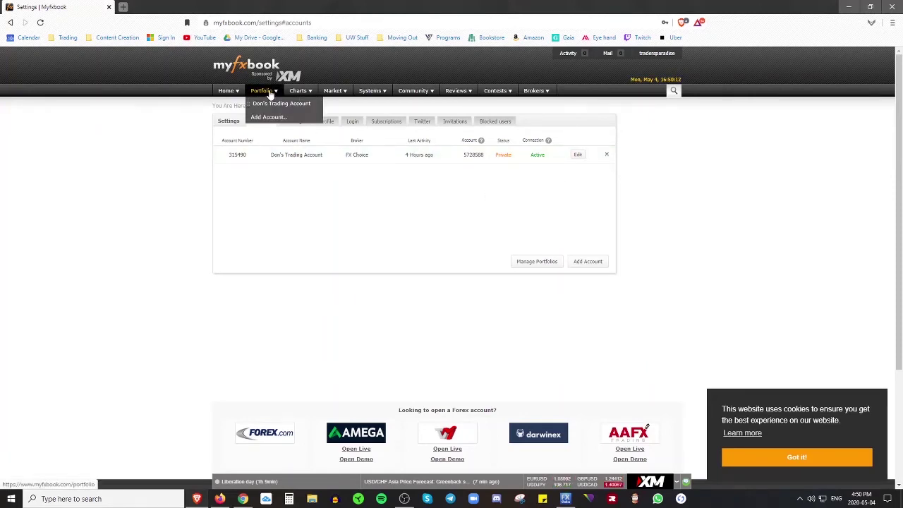
pyautogui.click(267, 107)
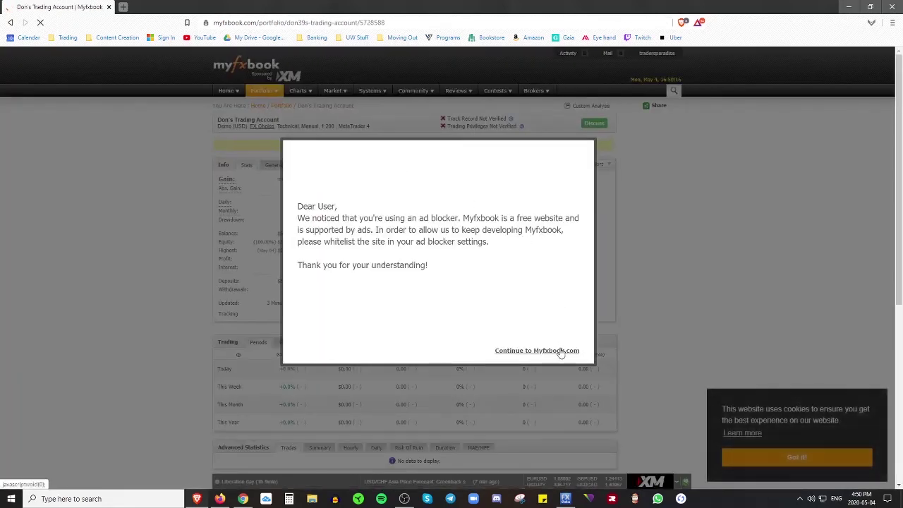
pyautogui.click(560, 351)
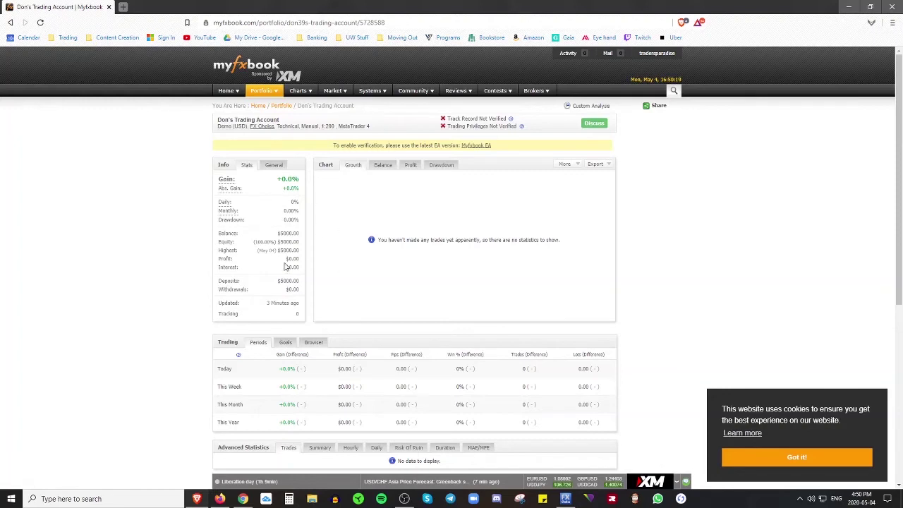
# - Check the $5000.00 balance and Highest figures, then dismiss the cookie banner
pyautogui.scroll(-1, 668, 258)
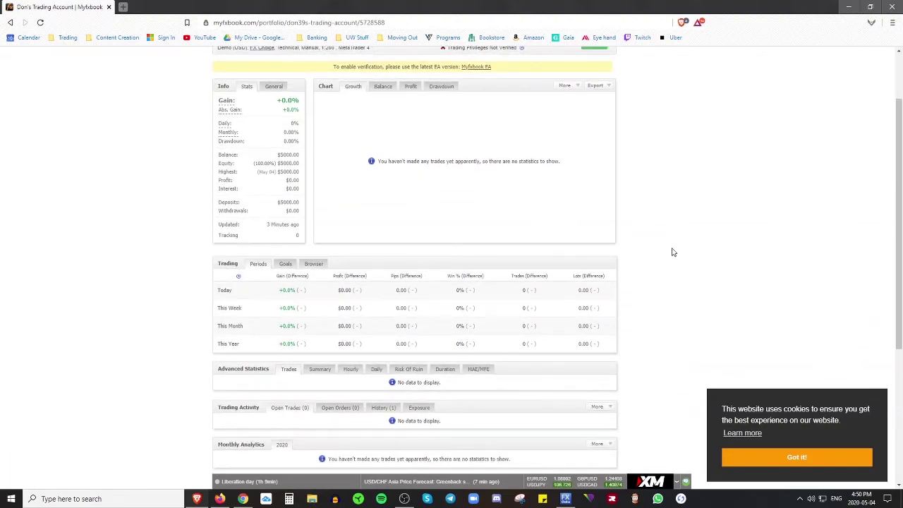
pyautogui.scroll(-1, 674, 252)
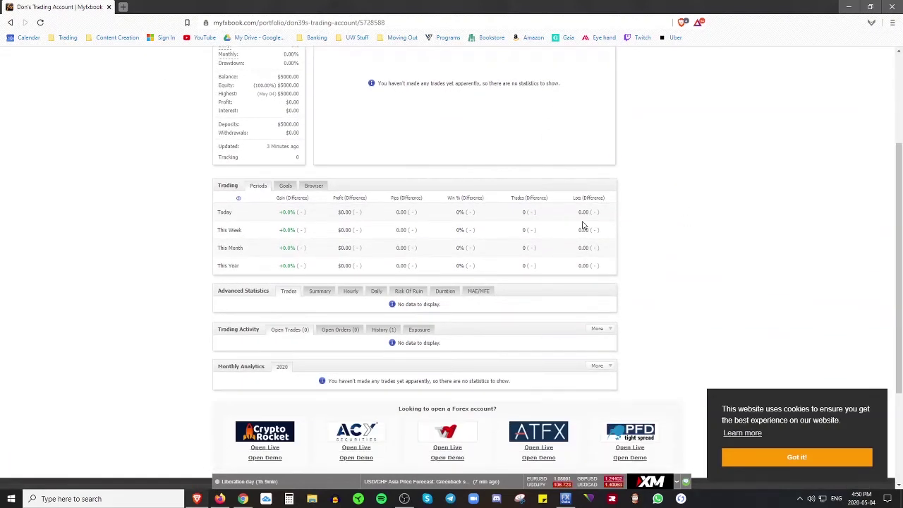
pyautogui.scroll(1, 679, 234)
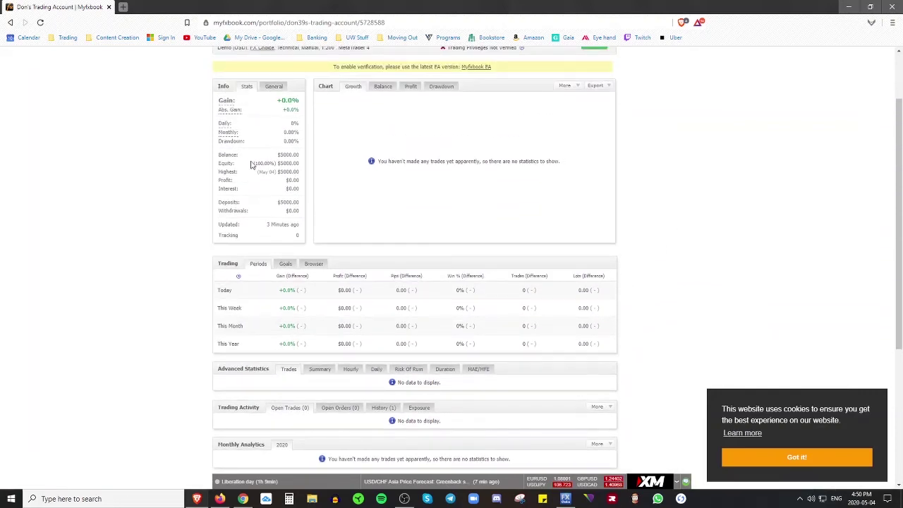
pyautogui.moveTo(220, 155); pyautogui.dragTo(301, 163)
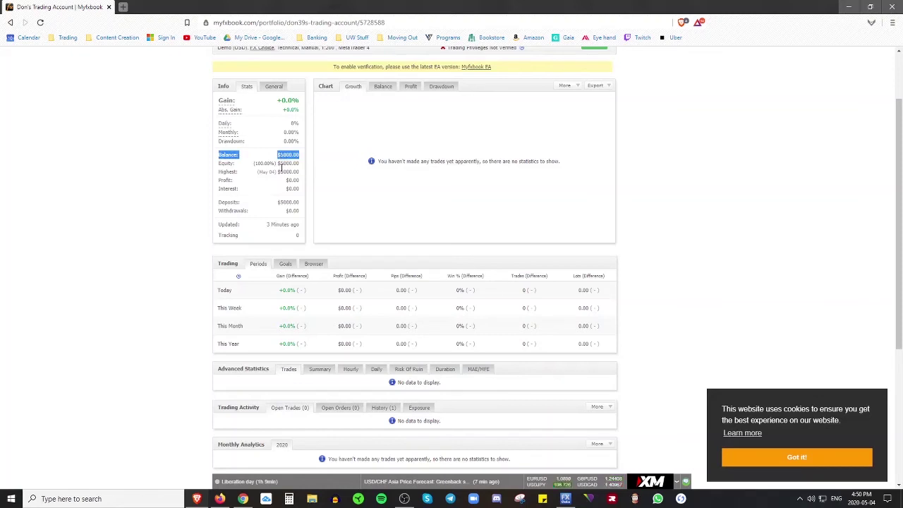
pyautogui.moveTo(221, 172); pyautogui.dragTo(302, 172)
pyautogui.click(281, 179)
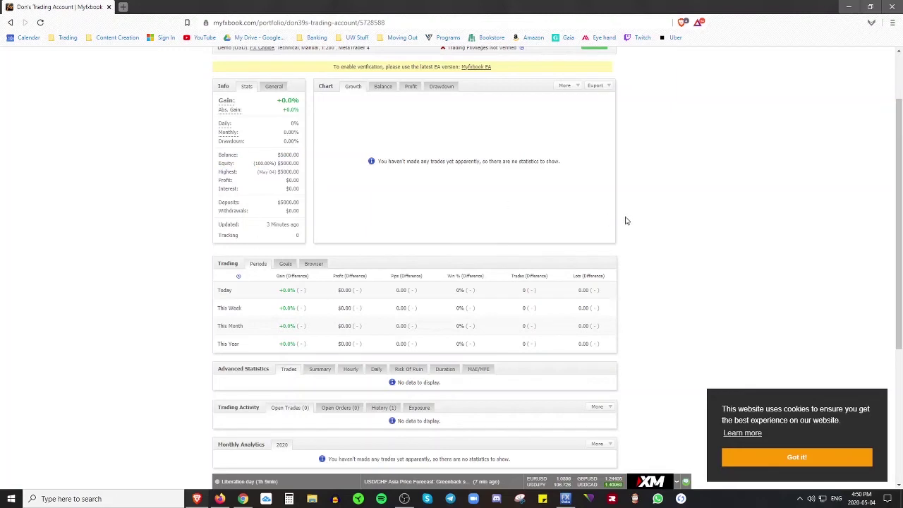
pyautogui.click(823, 459)
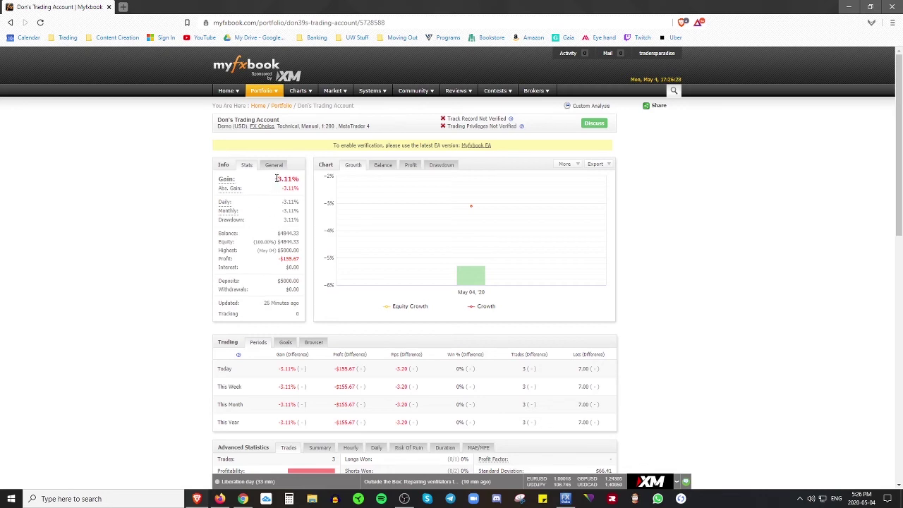
pyautogui.moveTo(275, 178); pyautogui.dragTo(299, 179)
pyautogui.click(269, 196)
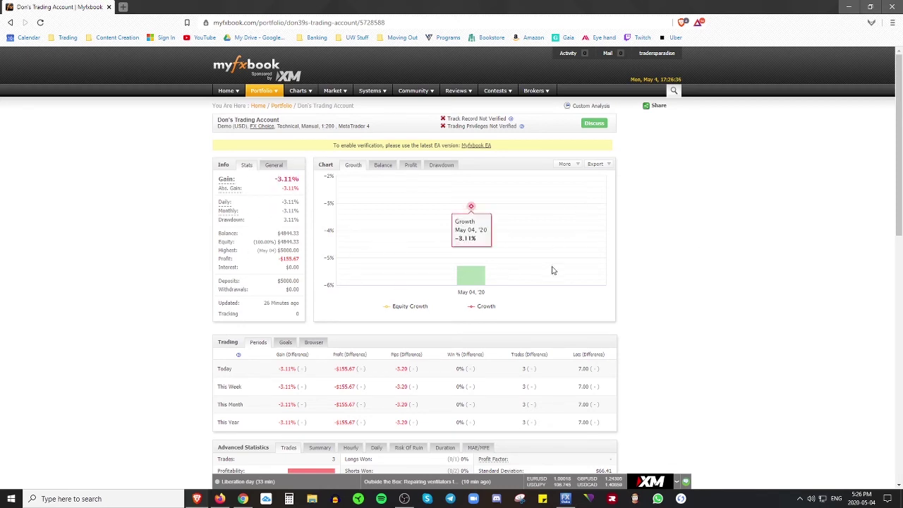
pyautogui.moveTo(478, 280)
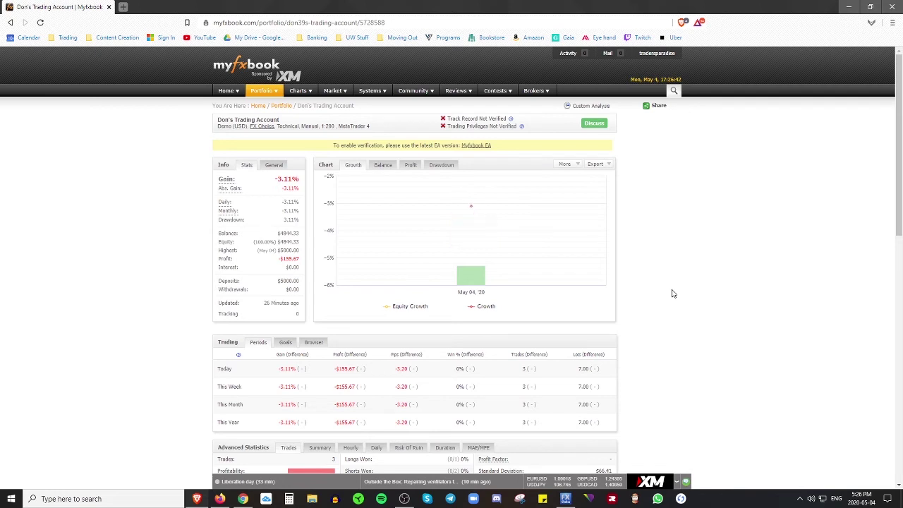
pyautogui.scroll(-3, 691, 275)
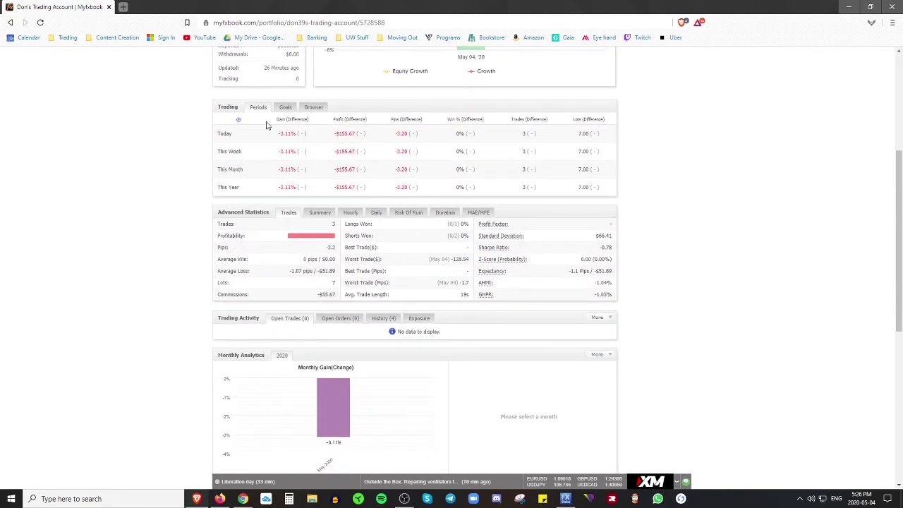
pyautogui.tripleClick(212, 136)
pyautogui.click(233, 145)
pyautogui.moveTo(249, 158); pyautogui.dragTo(214, 194)
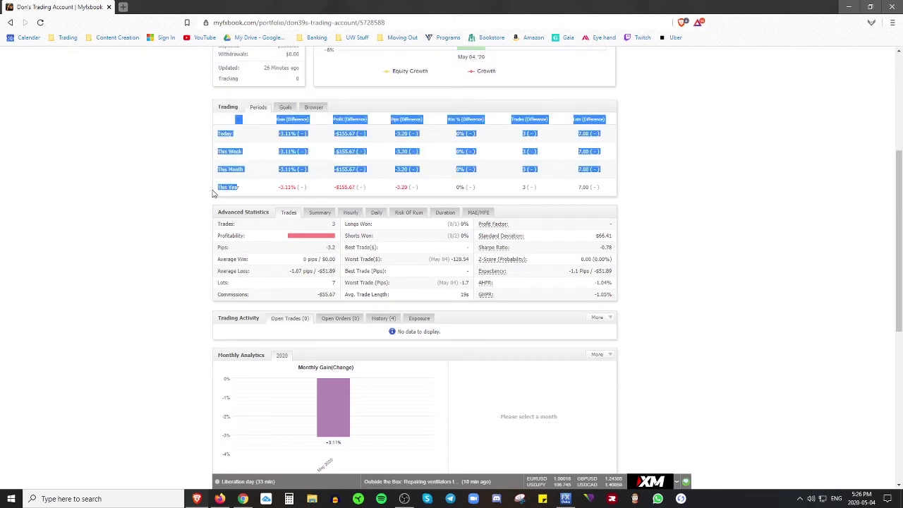
pyautogui.click(256, 188)
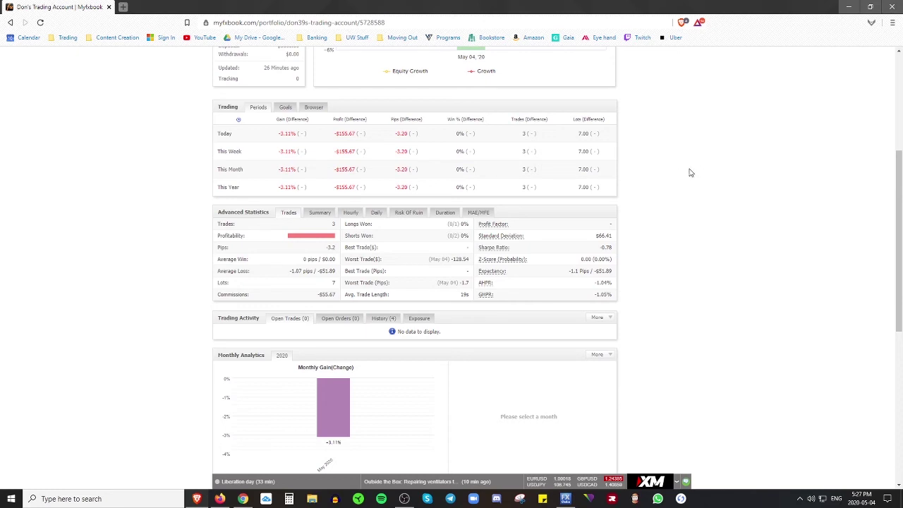
pyautogui.moveTo(326, 228); pyautogui.dragTo(339, 226)
pyautogui.moveTo(469, 243); pyautogui.dragTo(439, 228)
pyautogui.click(432, 236)
pyautogui.moveTo(315, 240)
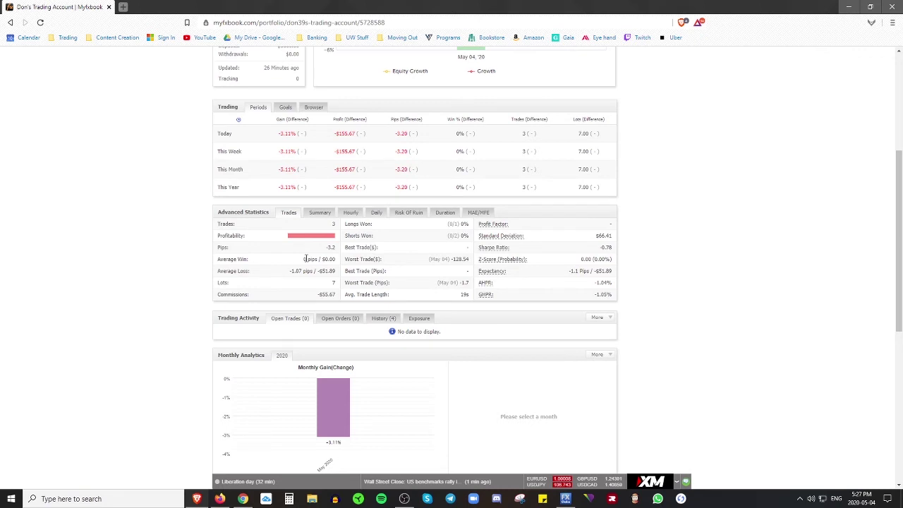
pyautogui.moveTo(306, 259); pyautogui.dragTo(351, 269)
pyautogui.click(340, 261)
pyautogui.scroll(-1, 702, 240)
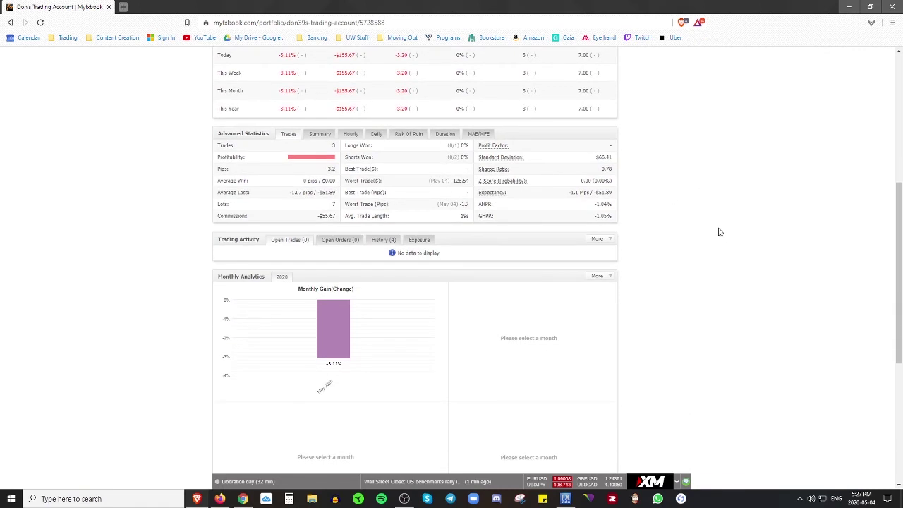
pyautogui.moveTo(290, 194); pyautogui.dragTo(337, 200)
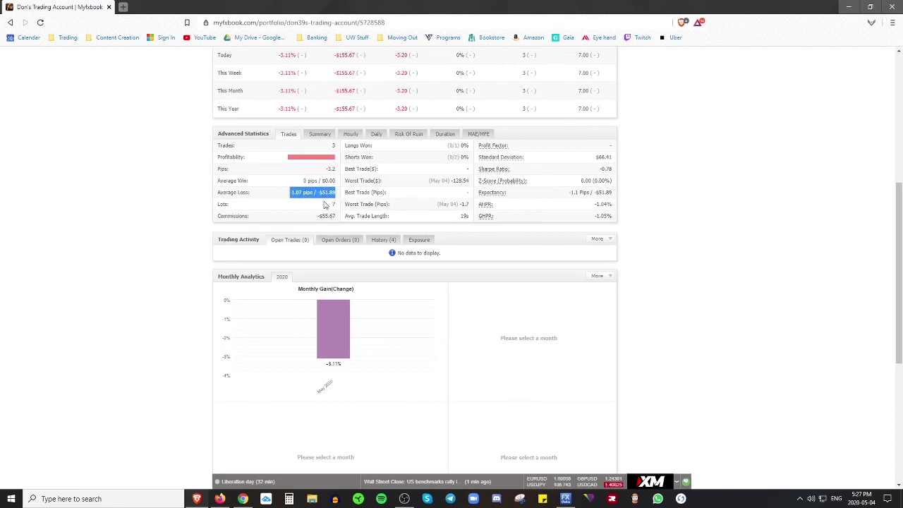
pyautogui.click(326, 196)
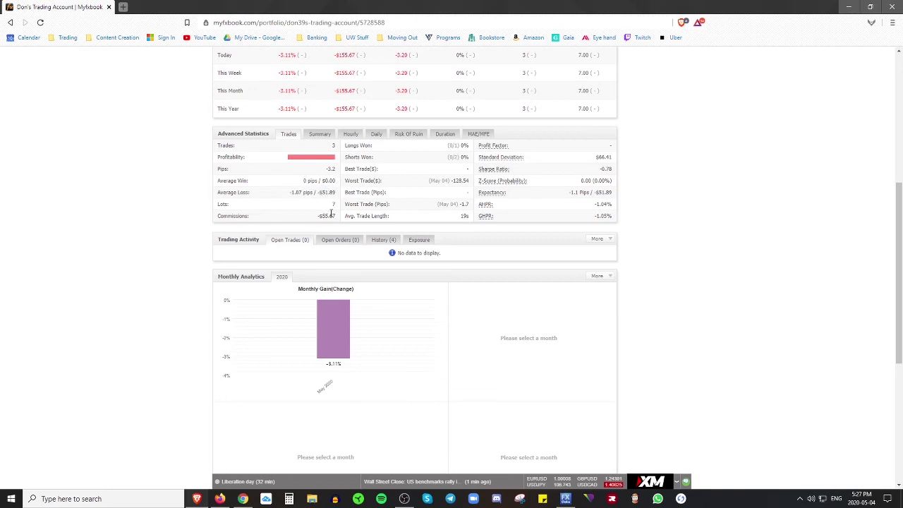
pyautogui.moveTo(317, 215); pyautogui.dragTo(340, 221)
pyautogui.click(327, 216)
pyautogui.scroll(-3, 706, 291)
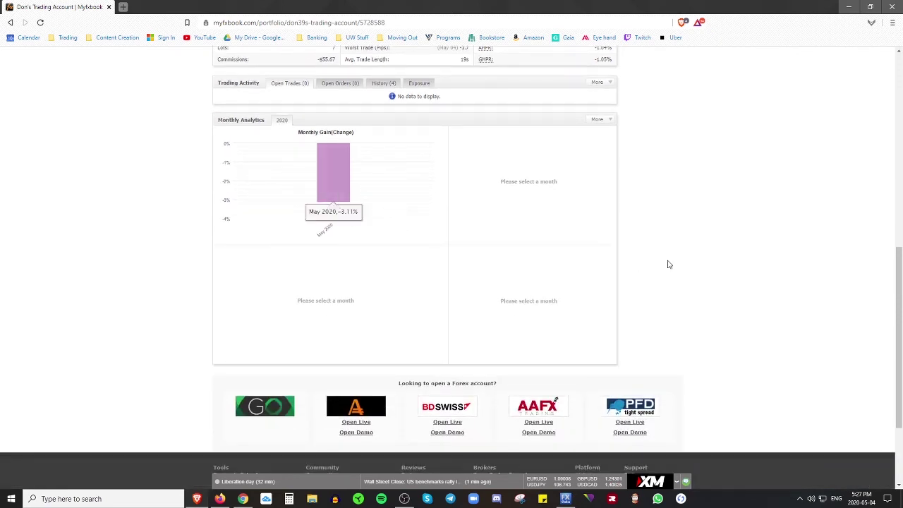
# - Show the per-pair Summary sorted by Total Profit and Won (%), GBPUSD's -128.54 loss first
pyautogui.scroll(3, 619, 290)
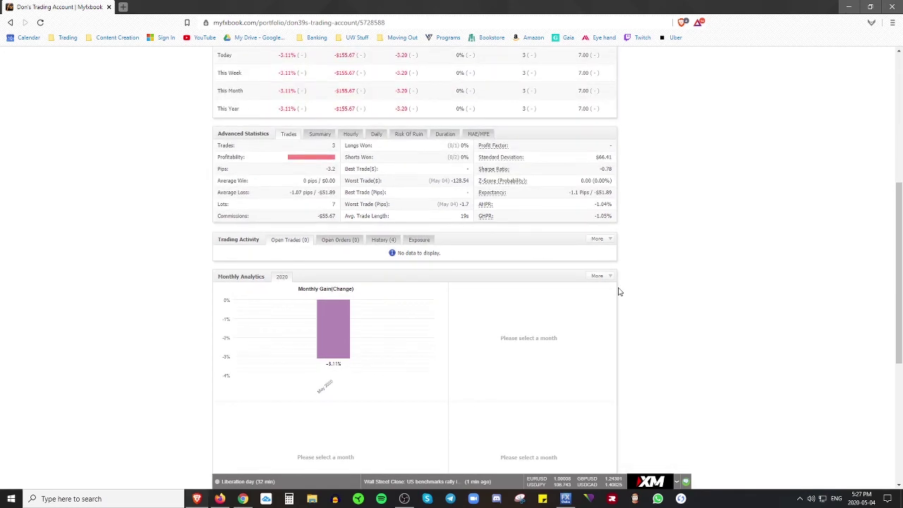
pyautogui.click(318, 135)
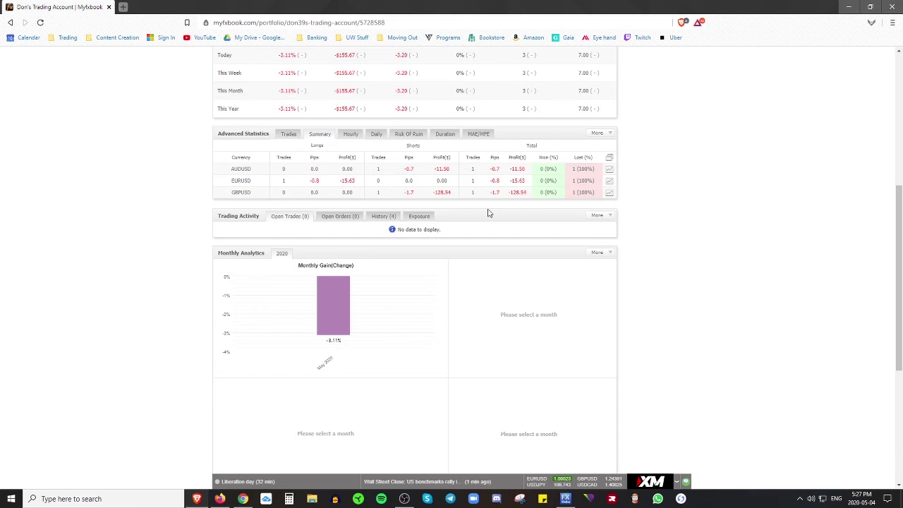
pyautogui.scroll(1, 663, 248)
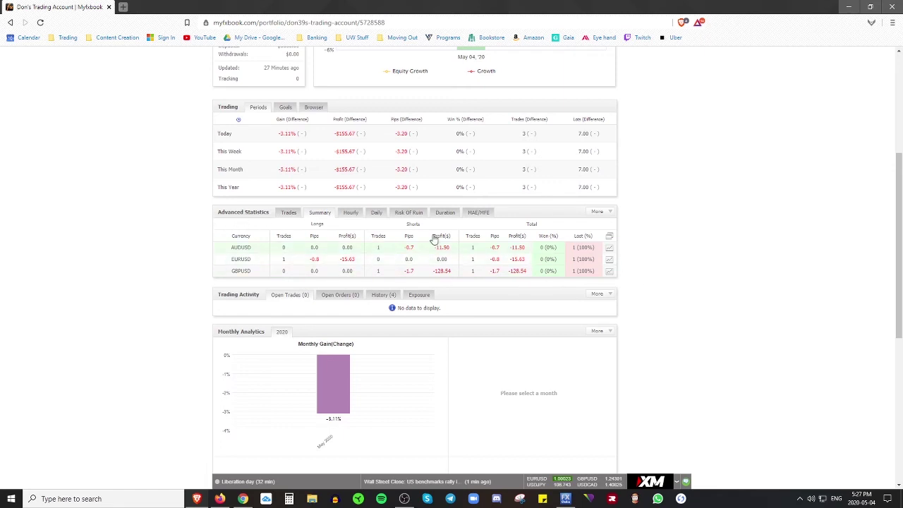
pyautogui.click(518, 238)
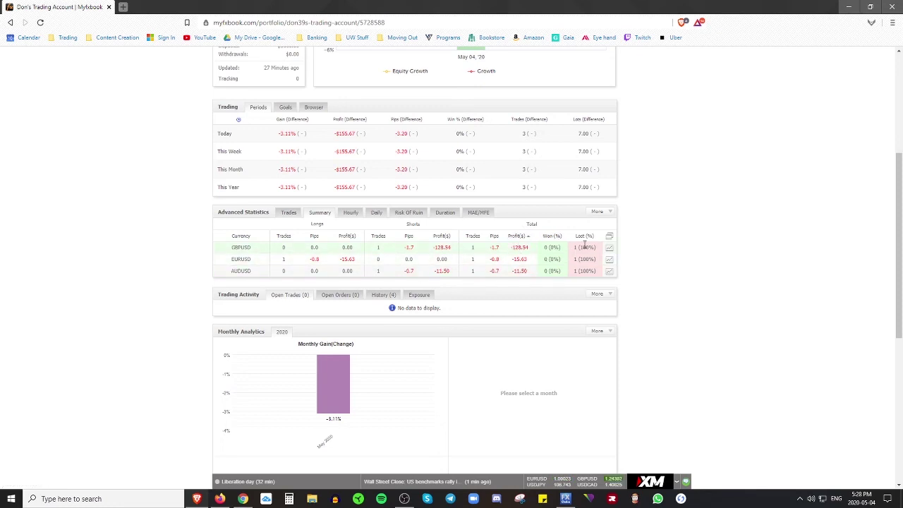
pyautogui.click(551, 239)
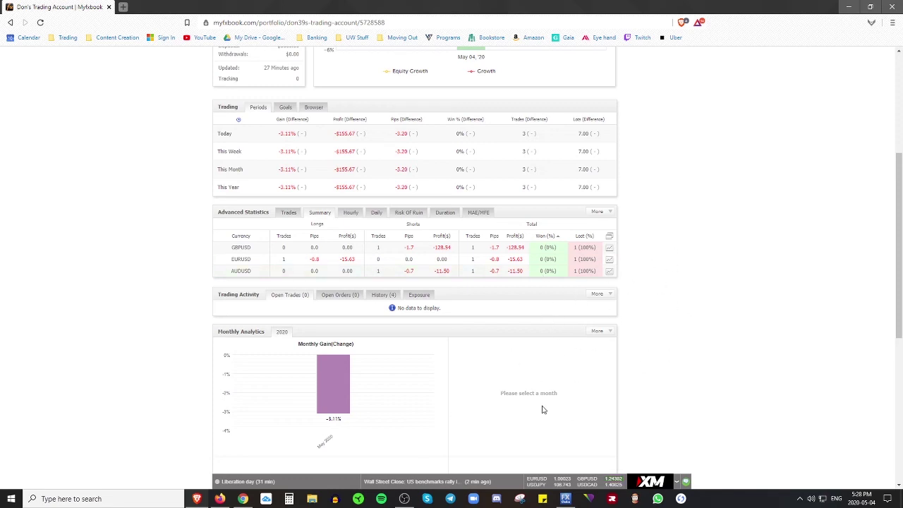
pyautogui.moveTo(565, 498)
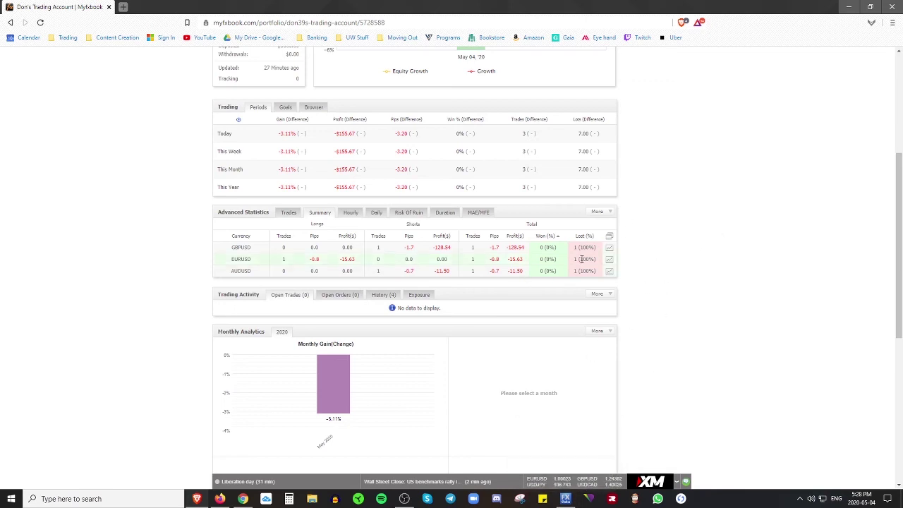
pyautogui.scroll(1, 582, 393)
pyautogui.scroll(-1, 582, 394)
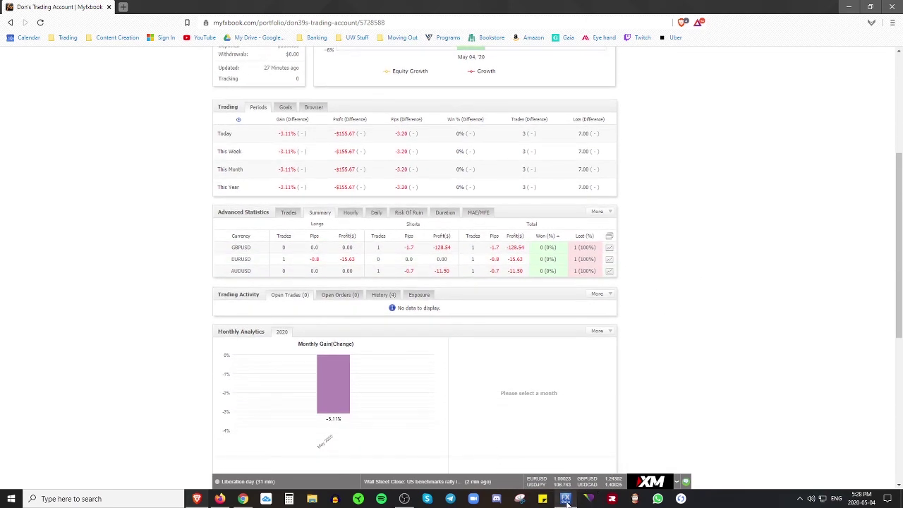
# - Review the MT4 account history's closed AUDUSD and GBPUSD sells and period, then return to Myfxbook
pyautogui.click(573, 458)
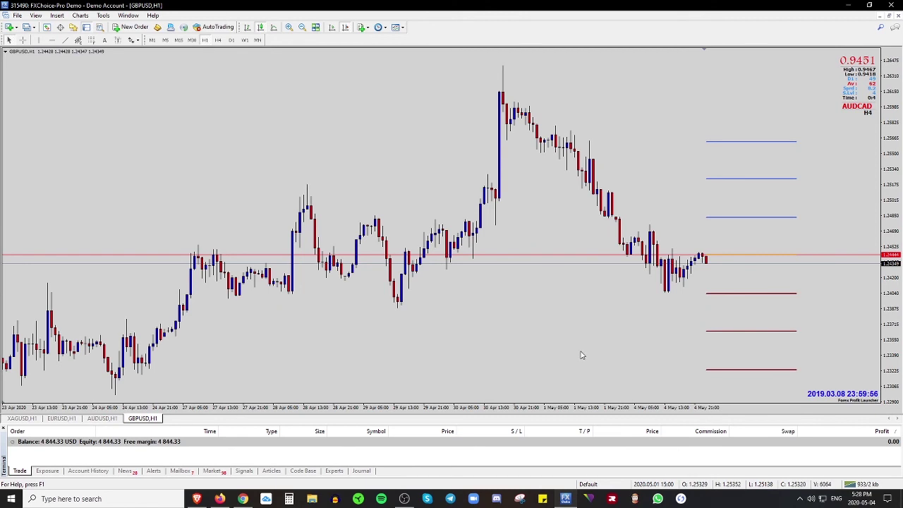
pyautogui.click(87, 471)
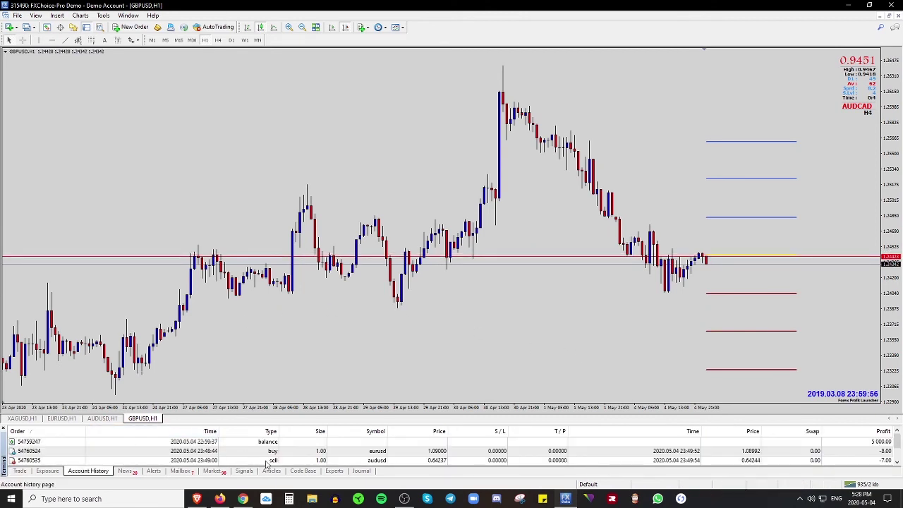
pyautogui.scroll(-1, 272, 459)
pyautogui.click(283, 445)
pyautogui.rightClick(285, 448)
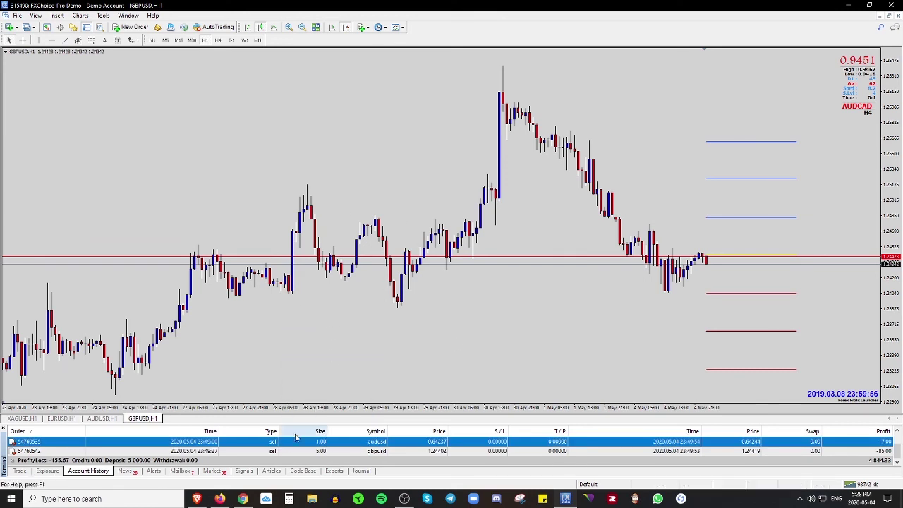
pyautogui.click(220, 499)
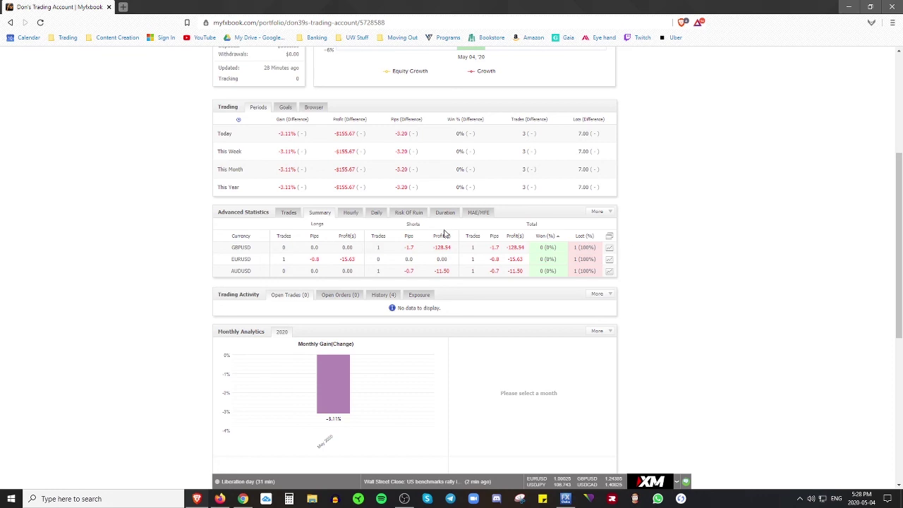
pyautogui.scroll(1, 660, 265)
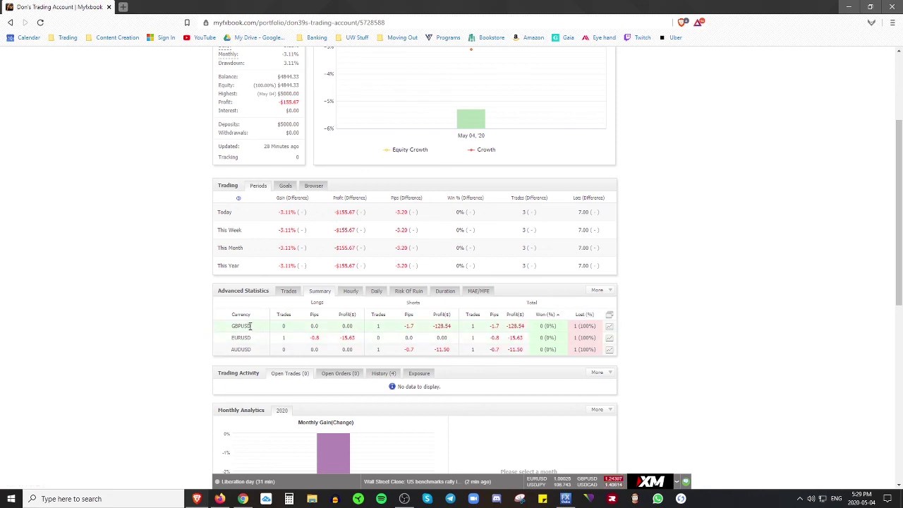
pyautogui.doubleClick(250, 326)
pyautogui.click(186, 343)
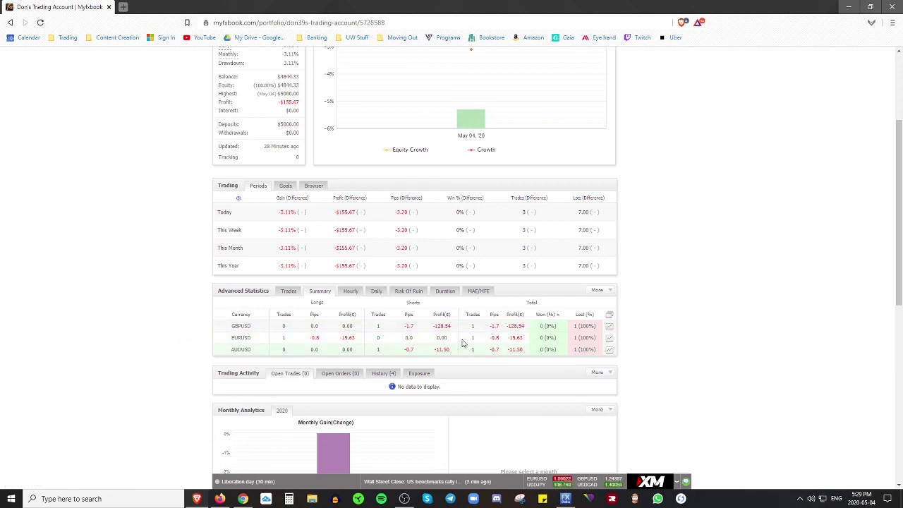
pyautogui.moveTo(254, 353); pyautogui.dragTo(227, 353)
pyautogui.click(207, 353)
pyautogui.scroll(1, 777, 302)
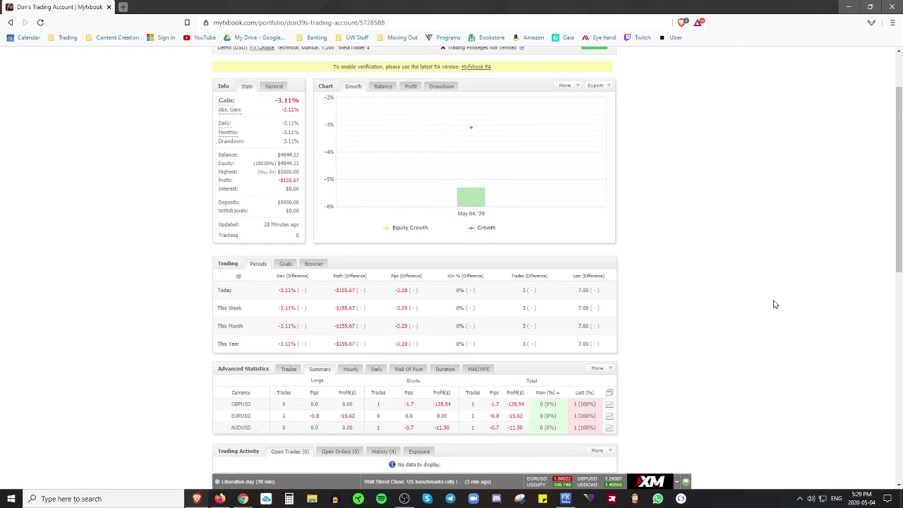
pyautogui.scroll(-3, 773, 304)
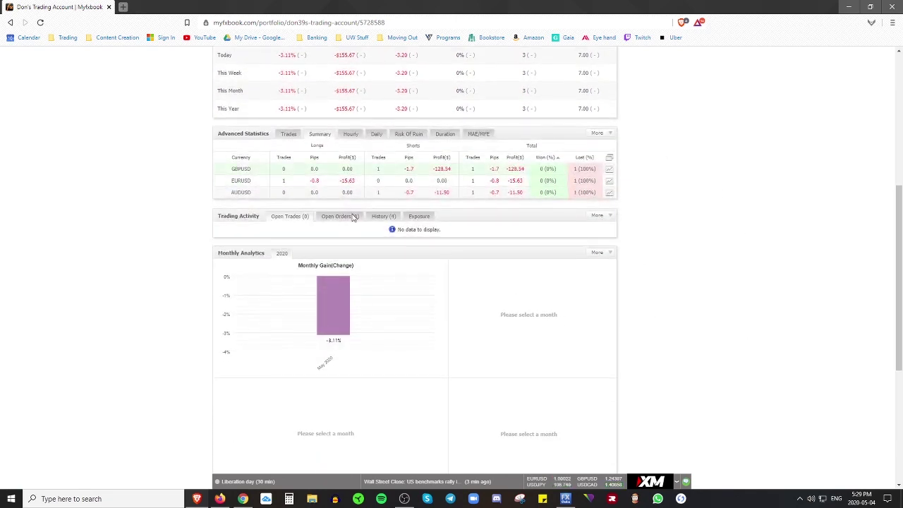
pyautogui.scroll(-3, 647, 224)
pyautogui.scroll(3, 742, 268)
pyautogui.scroll(4, 742, 283)
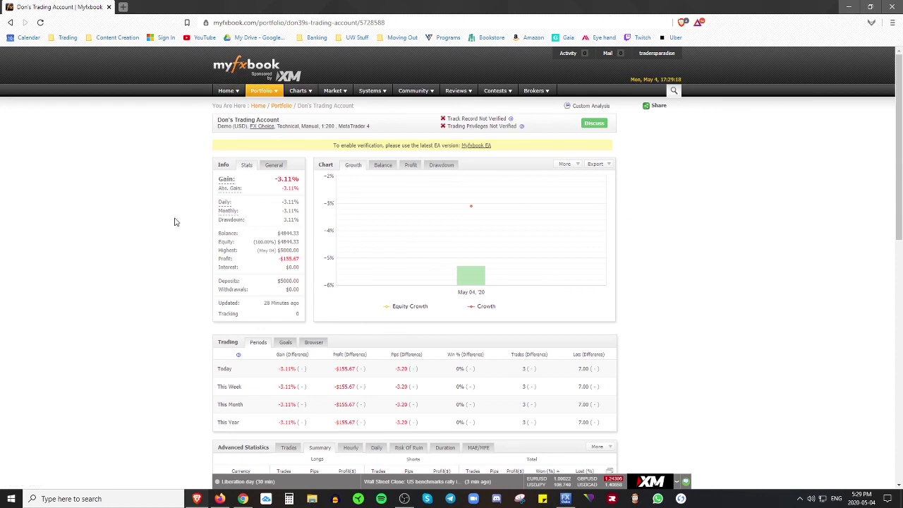
pyautogui.moveTo(452, 103)
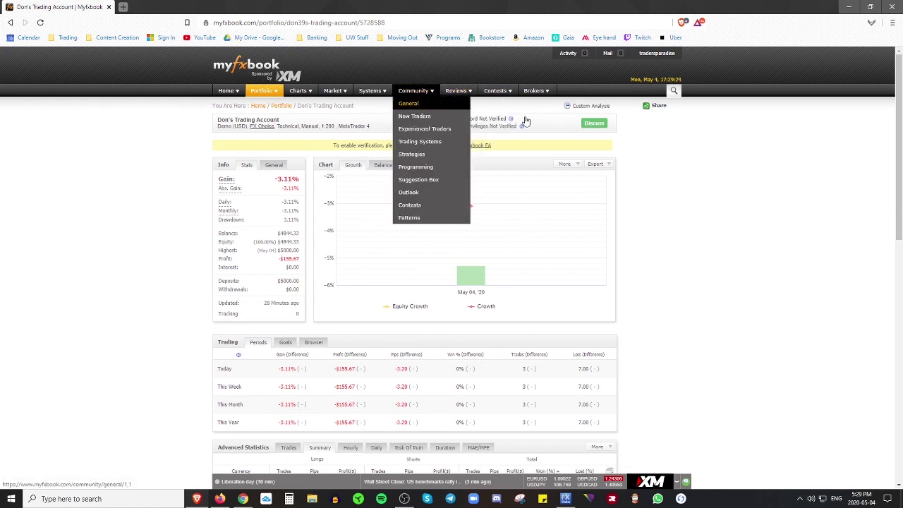
pyautogui.moveTo(679, 92)
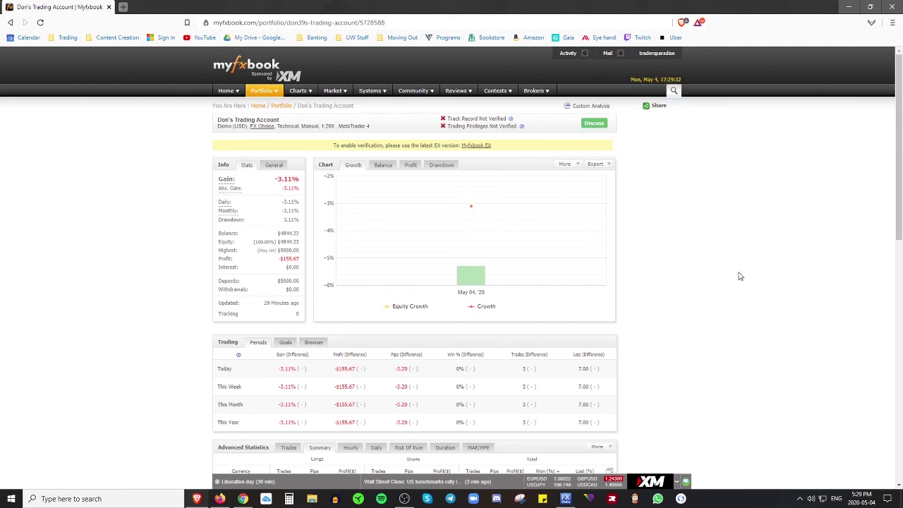
pyautogui.scroll(-1, 727, 280)
pyautogui.scroll(1, 727, 281)
pyautogui.scroll(-1, 466, 372)
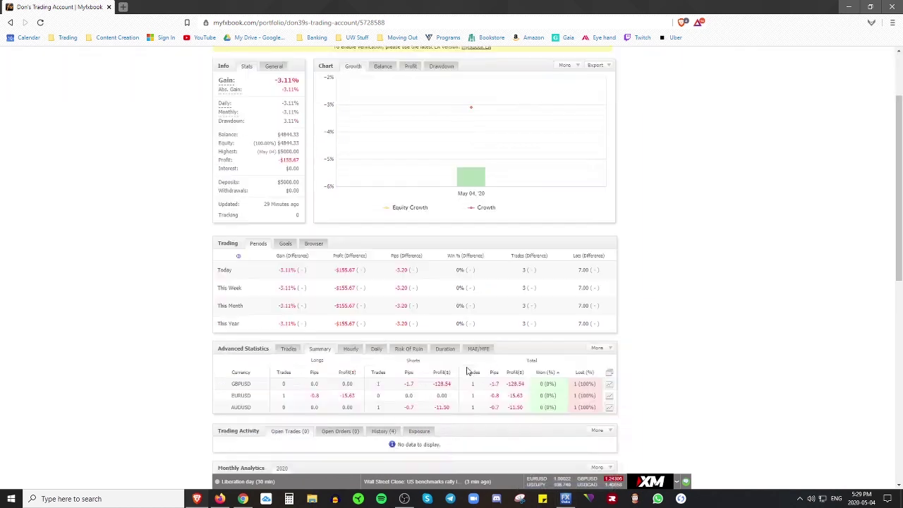
pyautogui.scroll(-2, 466, 372)
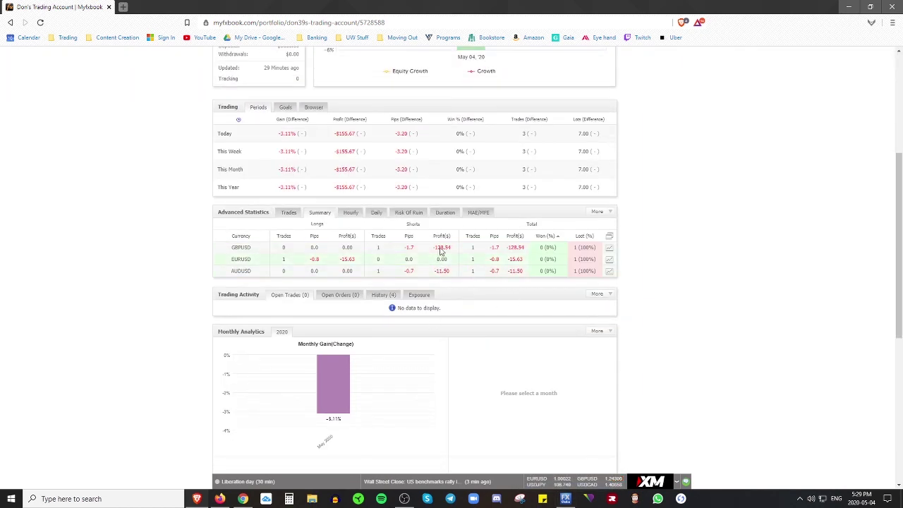
# - Confirm MT4's Trade list is empty at a 4,844.33 balance, then return to Myfxbook
pyautogui.click(565, 499)
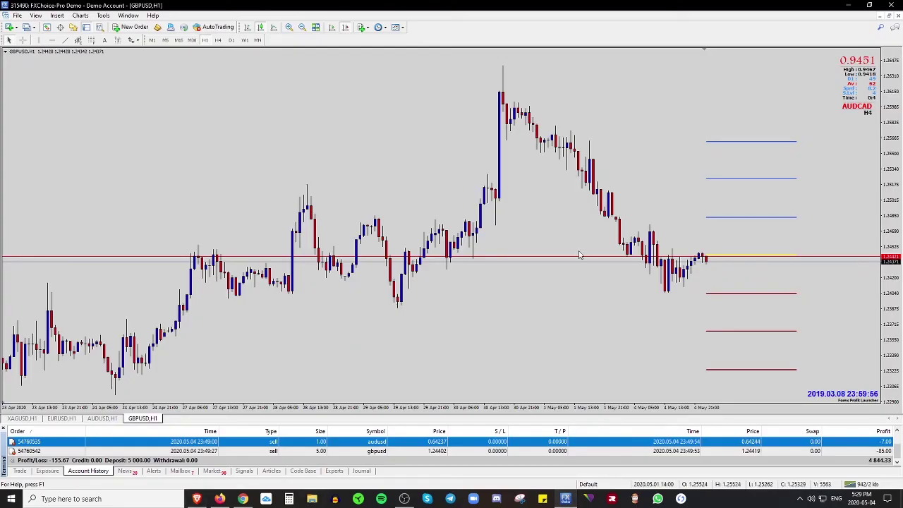
pyautogui.moveTo(611, 9); pyautogui.dragTo(603, 6)
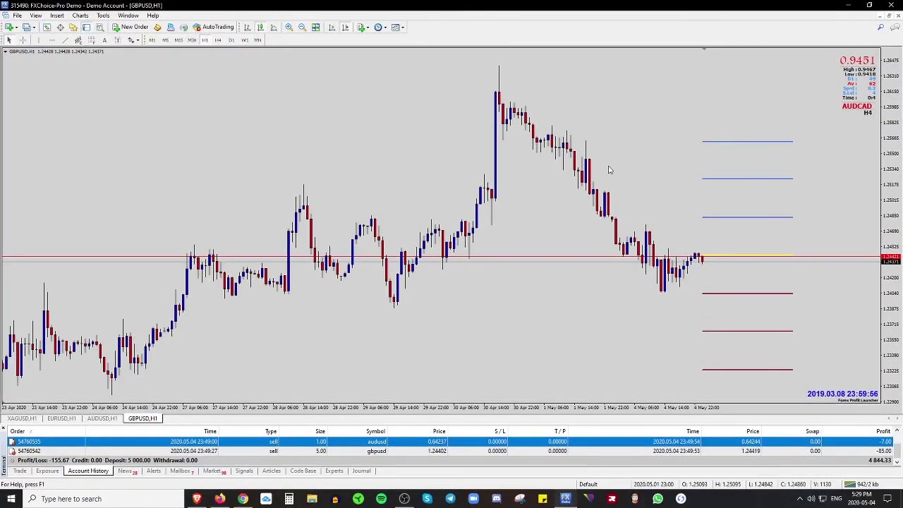
pyautogui.click(19, 471)
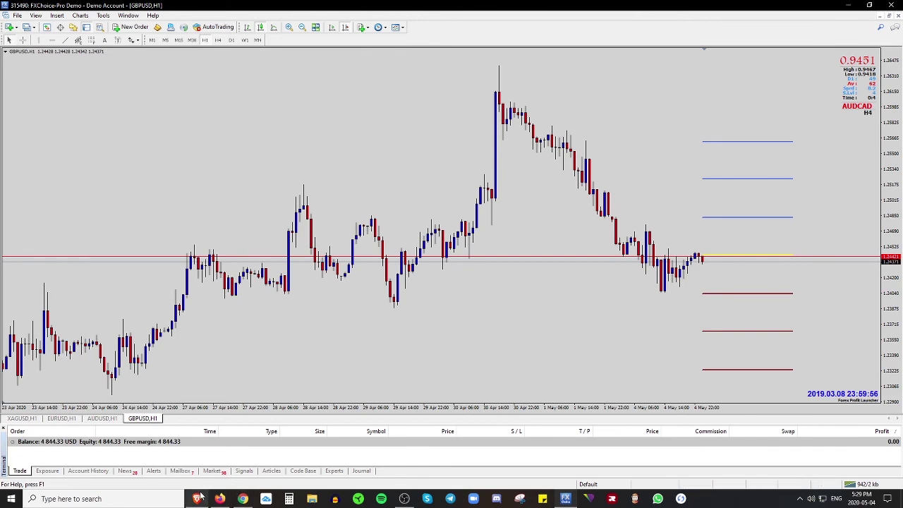
pyautogui.click(243, 499)
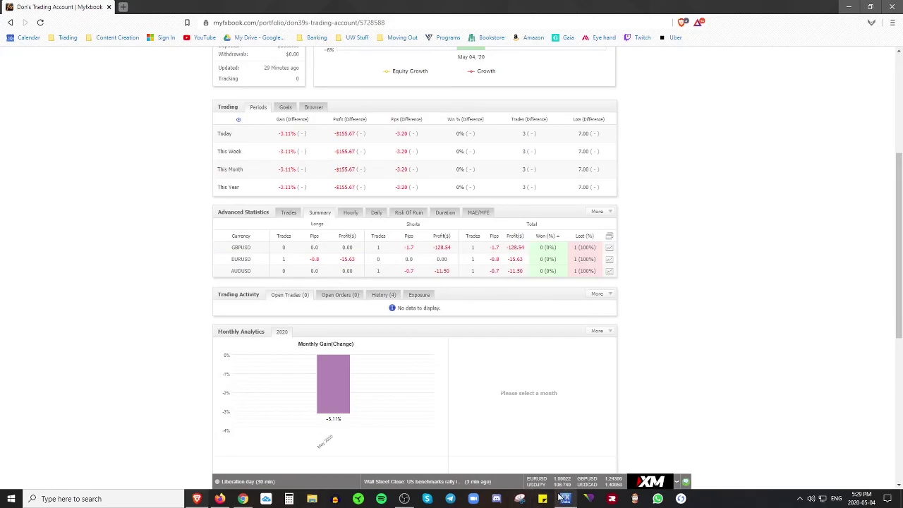
pyautogui.click(565, 499)
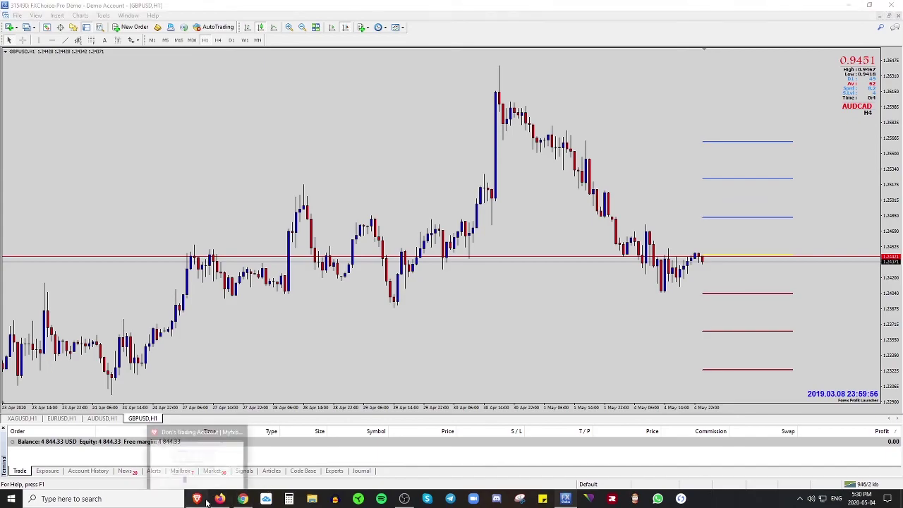
pyautogui.click(243, 499)
pyautogui.scroll(4, 787, 345)
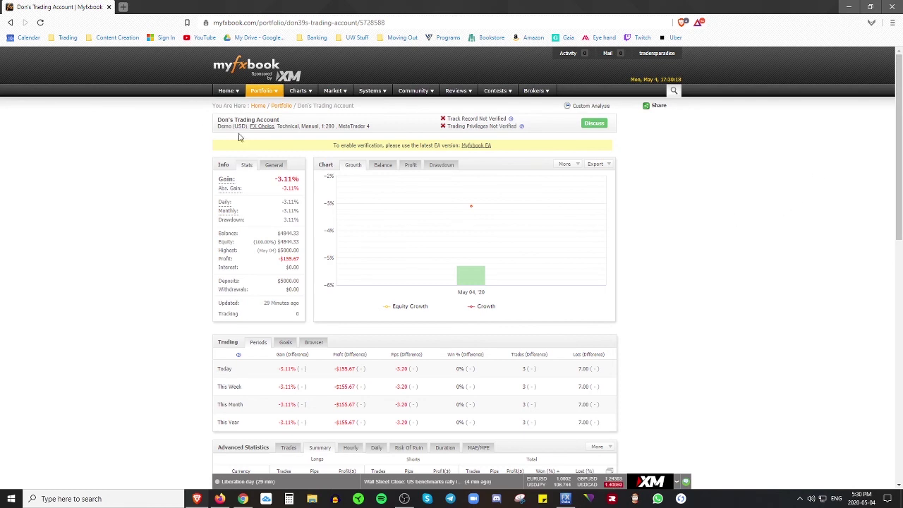
pyautogui.click(400, 501)
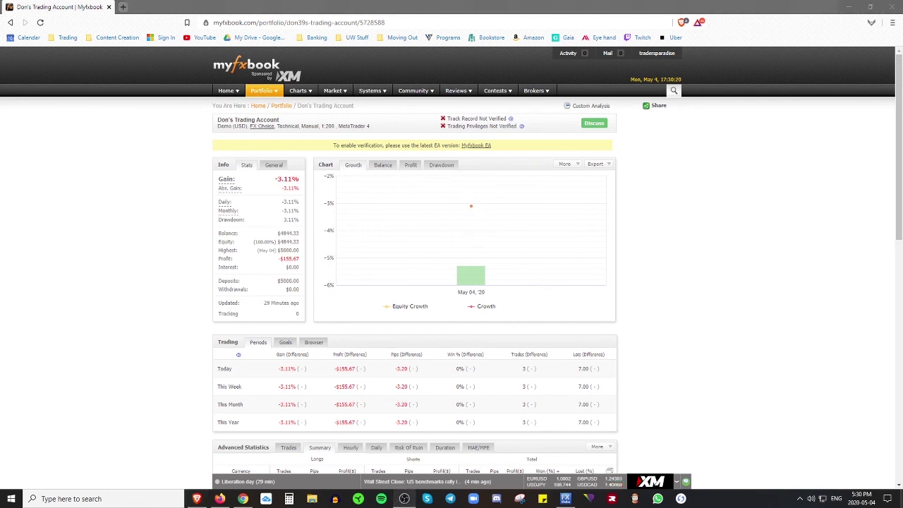